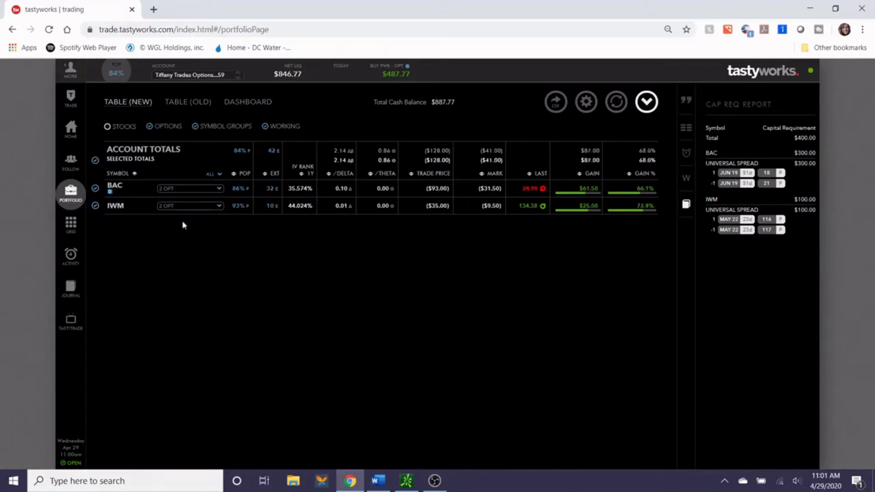
# Close both legs of the BAC June 19 21/18 put vertical at a $0.32 net debit.
pyautogui.click(195, 189)
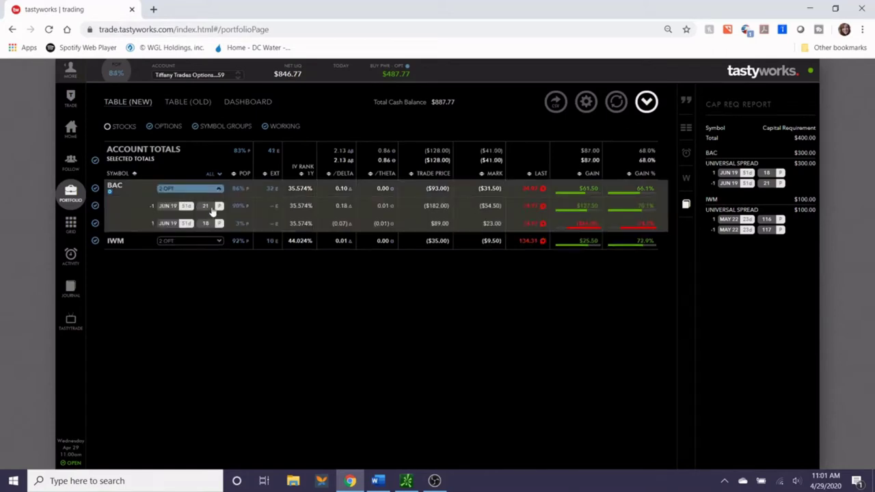
pyautogui.click(214, 213)
pyautogui.click(212, 228)
pyautogui.click(218, 194)
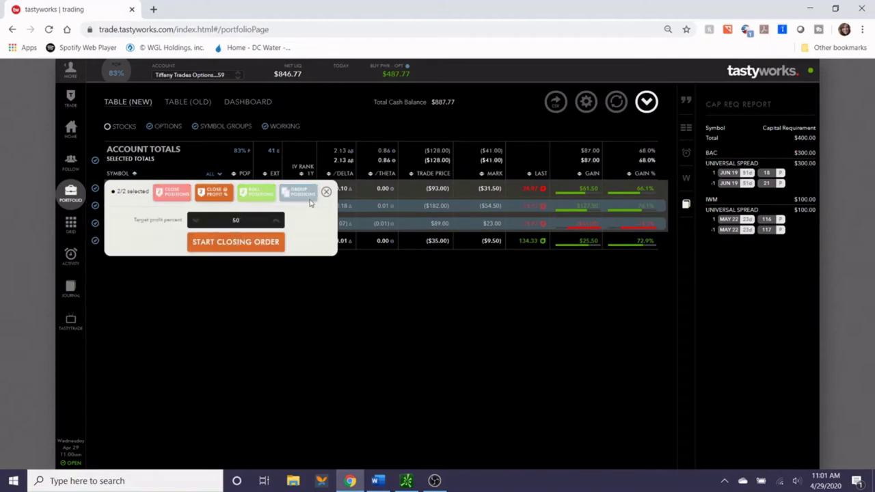
pyautogui.click(327, 192)
pyautogui.click(212, 210)
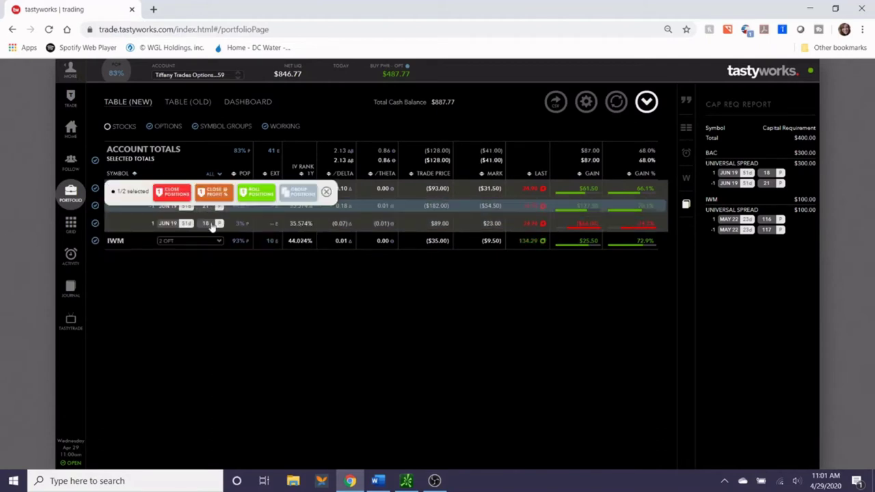
pyautogui.click(212, 227)
pyautogui.click(175, 197)
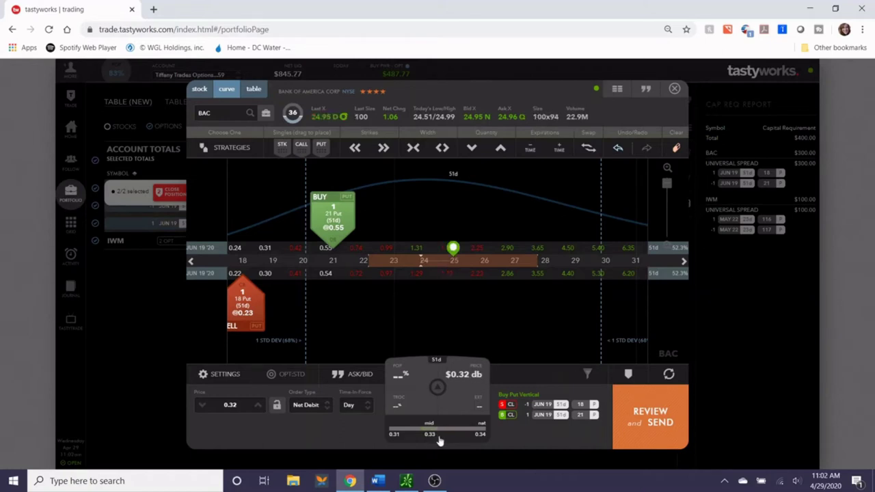
pyautogui.click(639, 420)
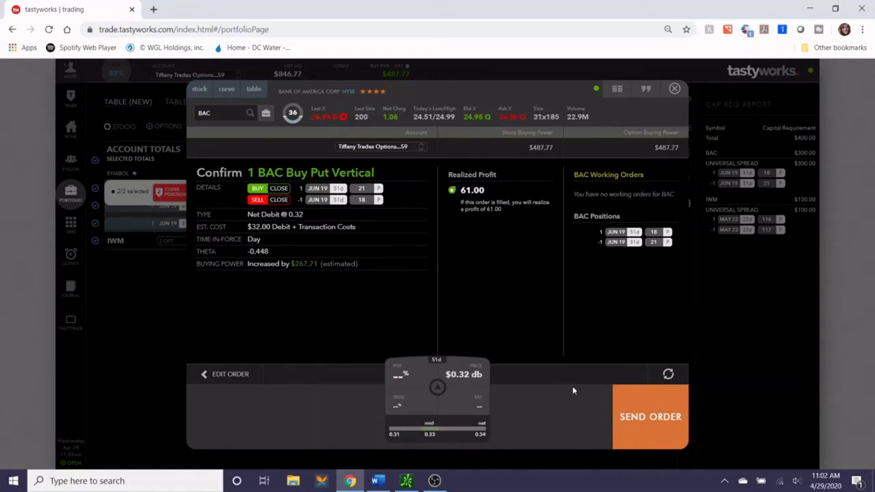
pyautogui.click(643, 415)
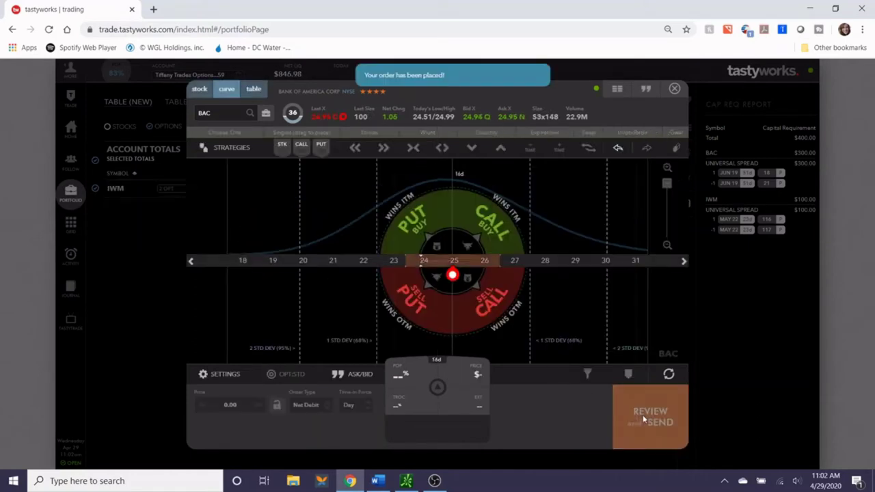
# Send a closing order for both IWM May 22 116/117 put legs at a $0.10 limit debit.
pyautogui.click(675, 90)
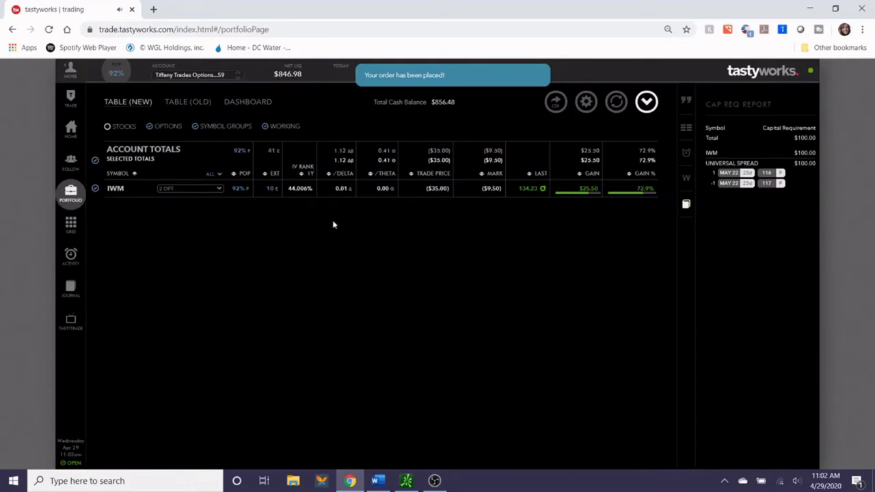
pyautogui.click(179, 194)
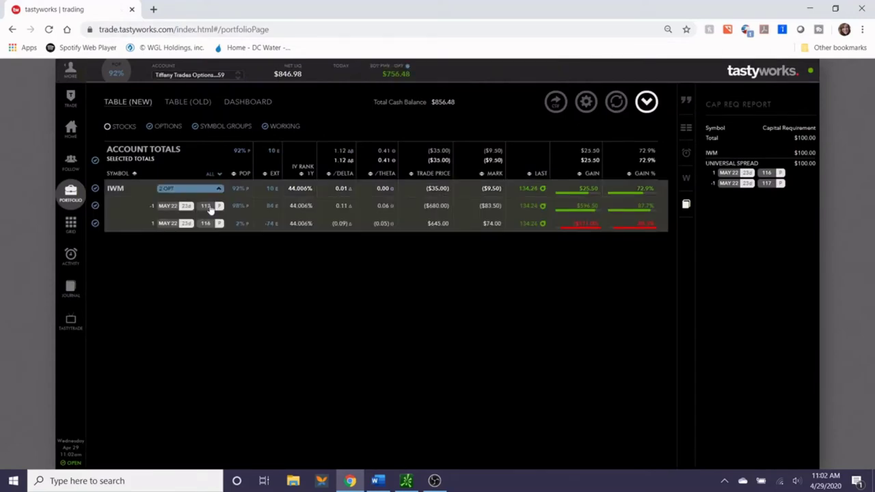
pyautogui.click(210, 210)
pyautogui.click(210, 233)
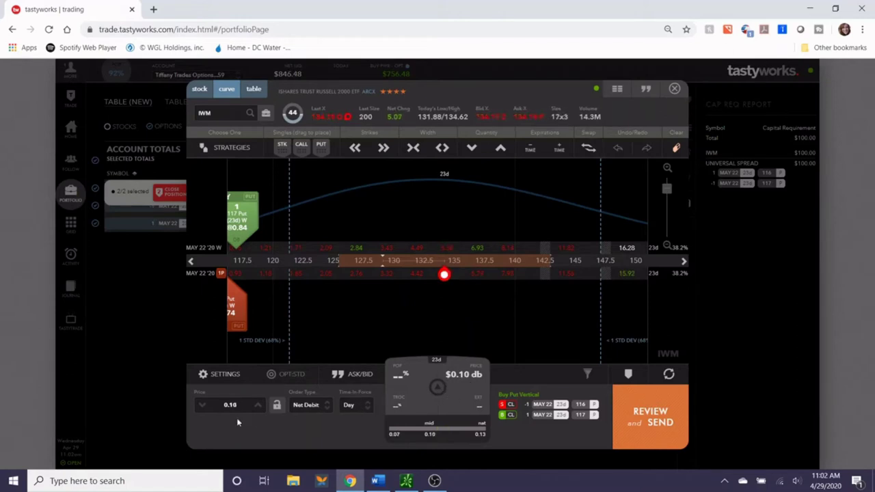
pyautogui.click(258, 405)
pyautogui.click(202, 407)
pyautogui.click(656, 419)
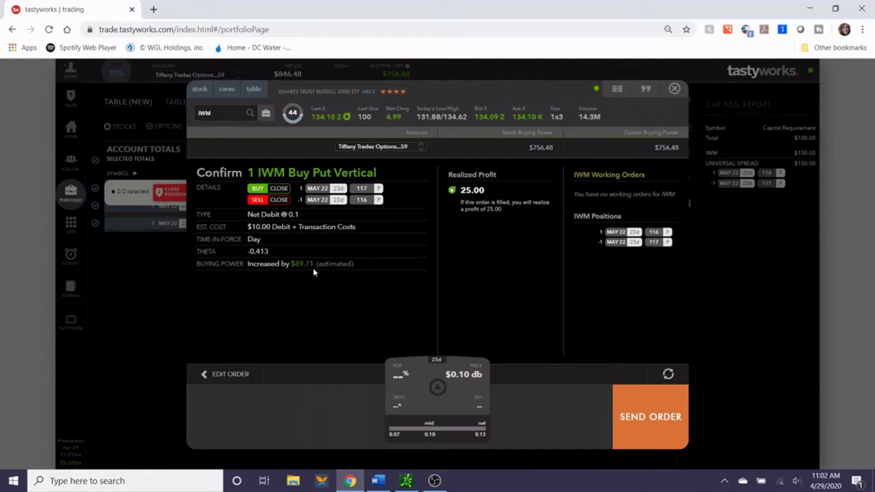
pyautogui.click(637, 413)
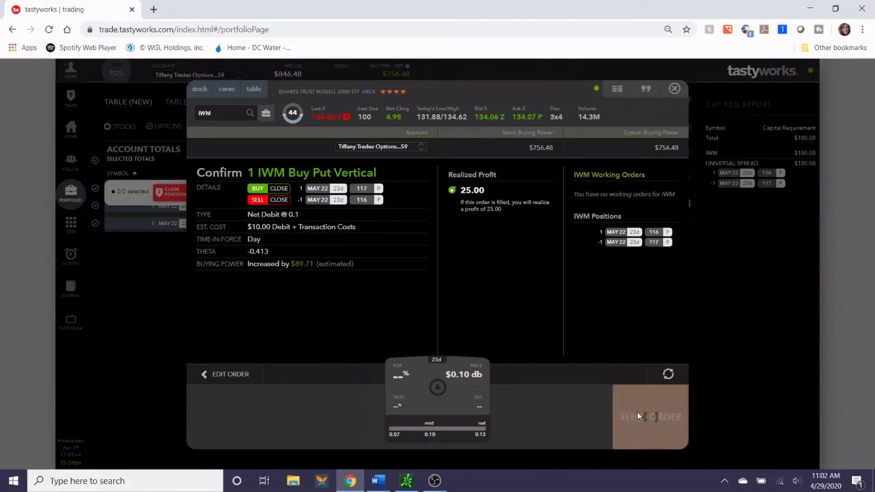
pyautogui.click(674, 89)
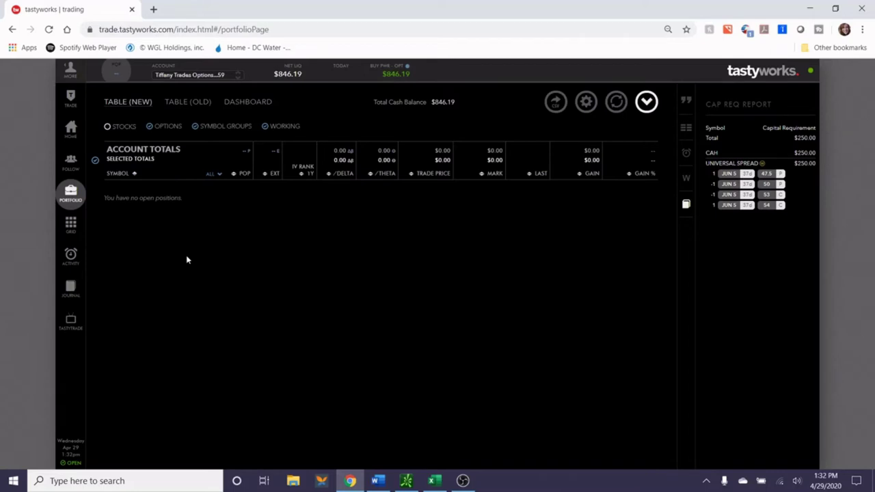
# Check the filled BAC and IWM trades in Activity history, then bring up the Excel journal.
pyautogui.click(70, 255)
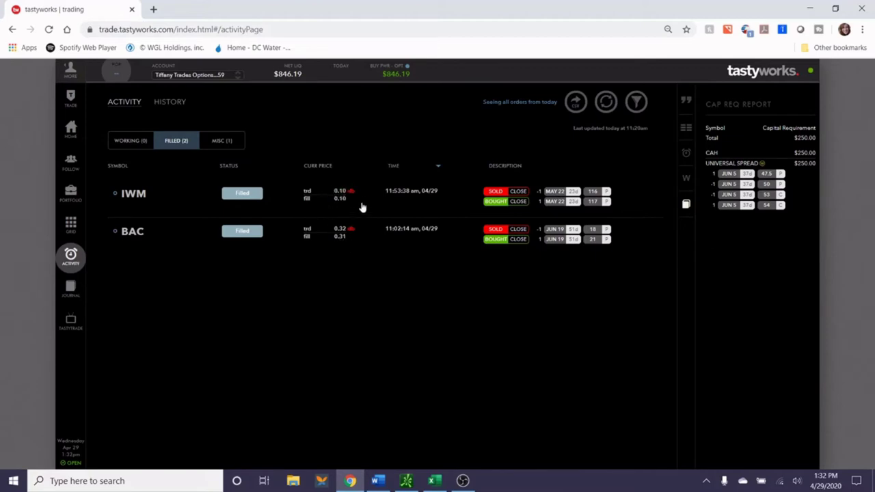
pyautogui.click(180, 103)
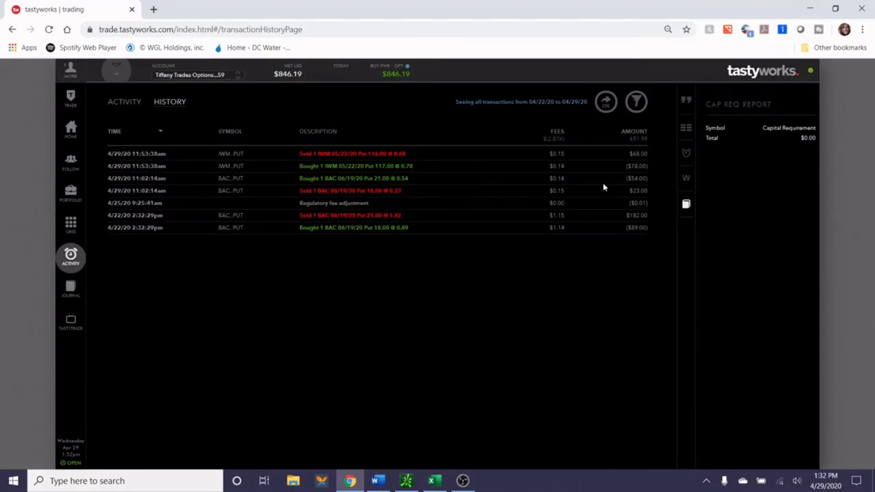
pyautogui.click(433, 480)
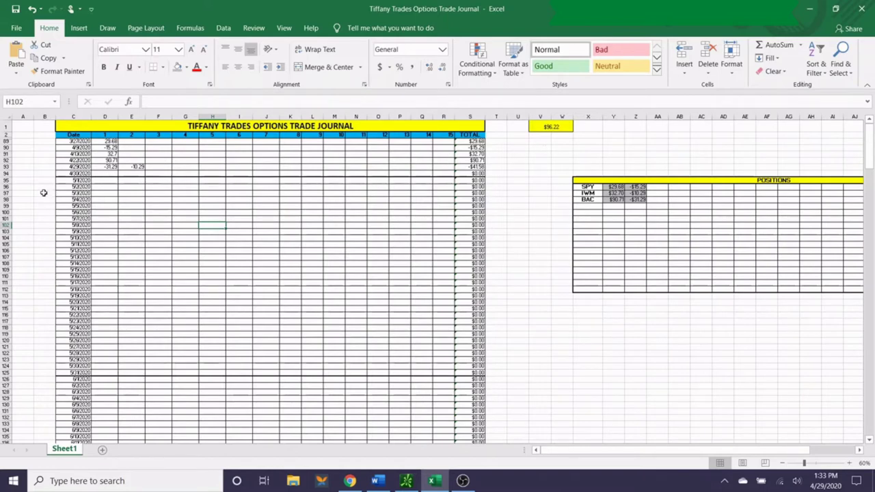
# Look over the journal dates in C89:C93 without changes, then return to tastyworks.
pyautogui.moveTo(69, 143); pyautogui.dragTo(72, 168)
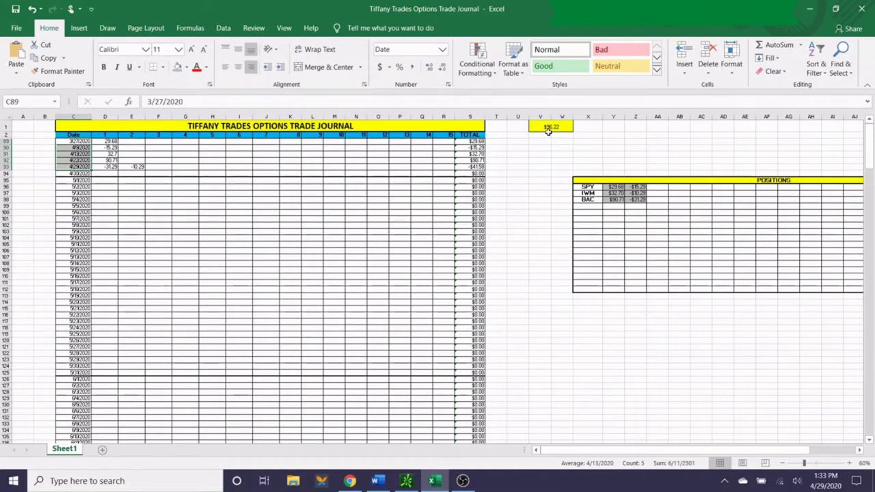
pyautogui.click(404, 207)
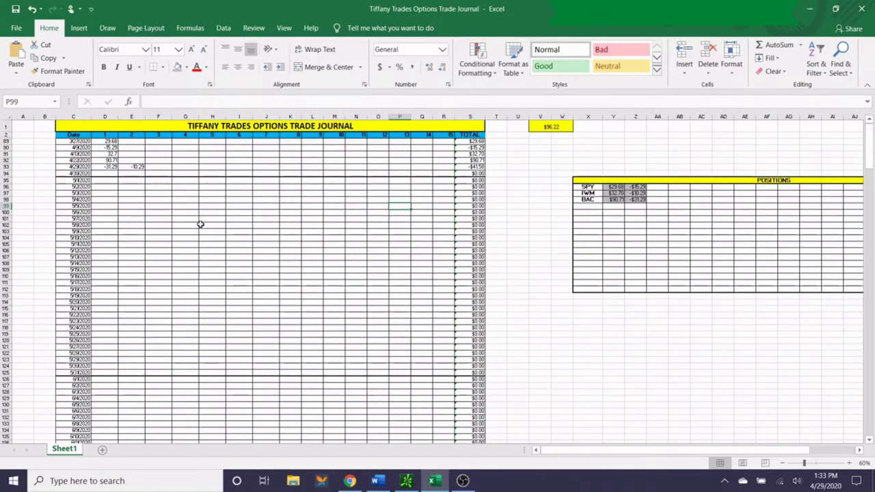
pyautogui.hotkey('alt', 'Tab')
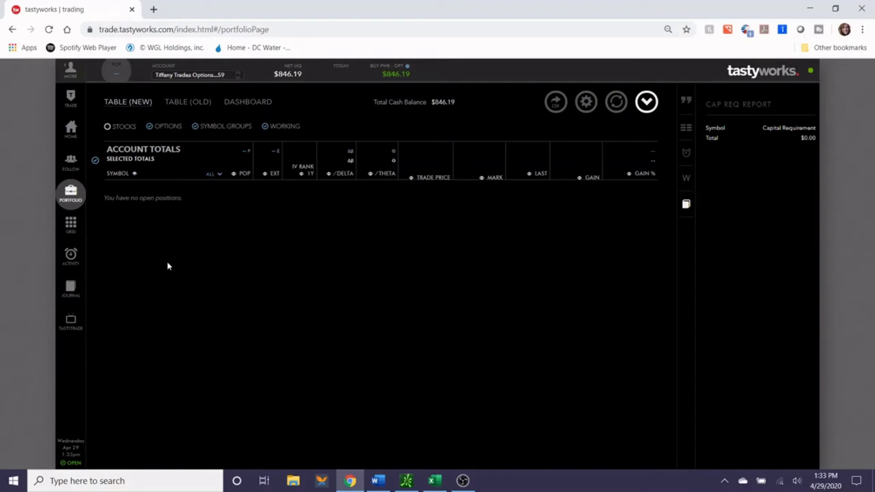
pyautogui.click(65, 229)
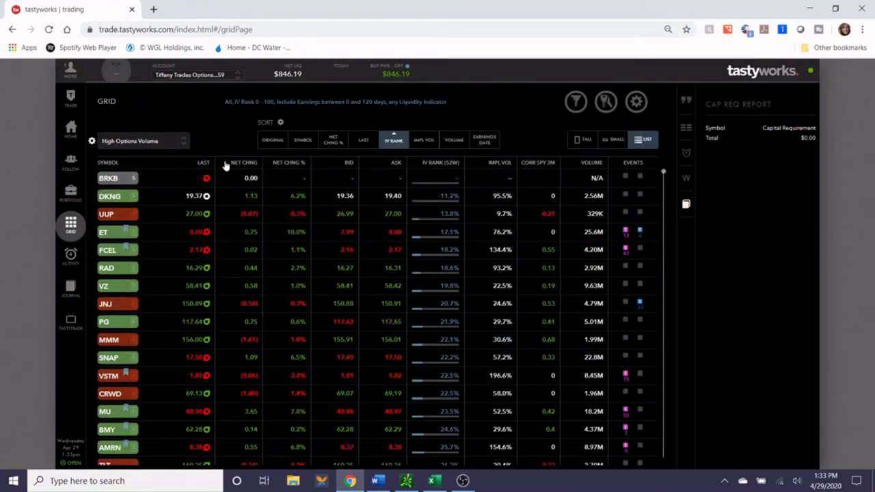
pyautogui.click(396, 142)
pyautogui.click(396, 142)
pyautogui.scroll(-2, 317, 275)
pyautogui.scroll(2, 317, 274)
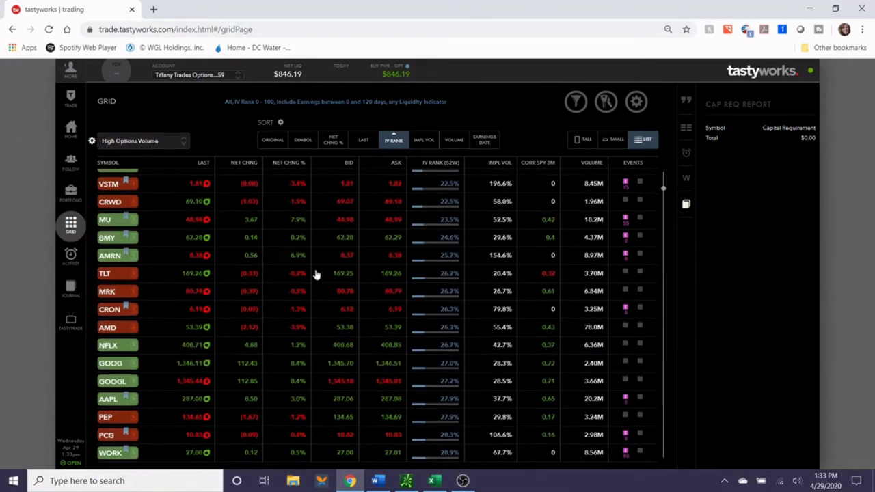
pyautogui.click(394, 140)
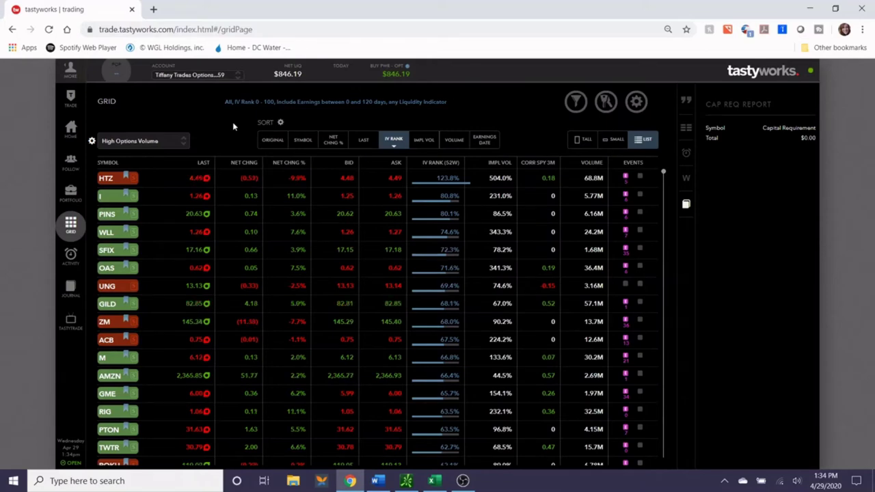
pyautogui.click(487, 140)
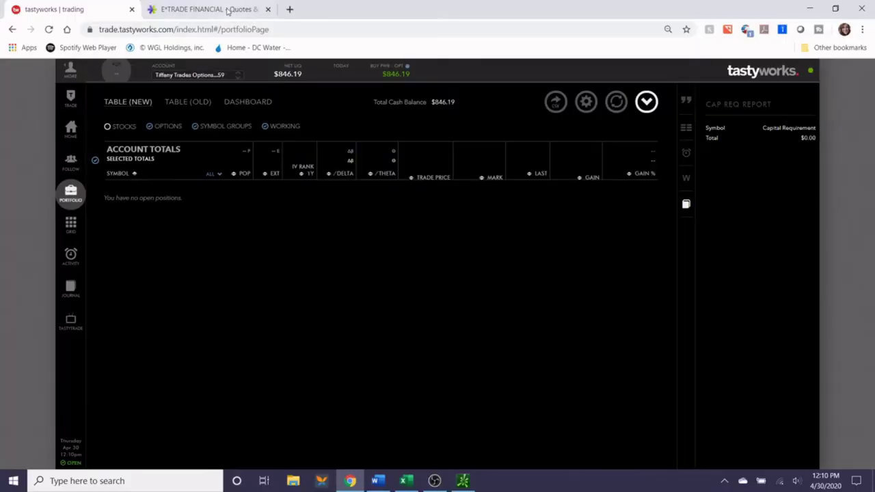
# Review the TWTR E*TRADE snapshot quote: last $28.979, down 2.111 (-6.79%) today.
pyautogui.click(223, 9)
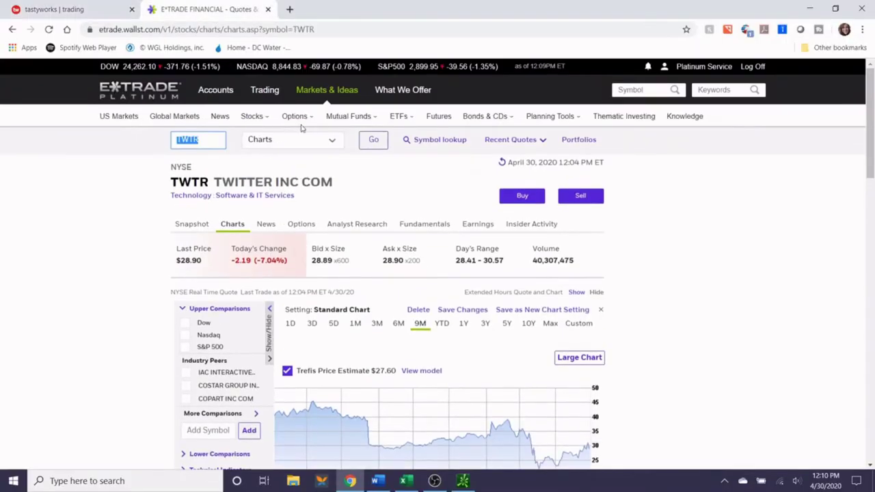
pyautogui.click(505, 68)
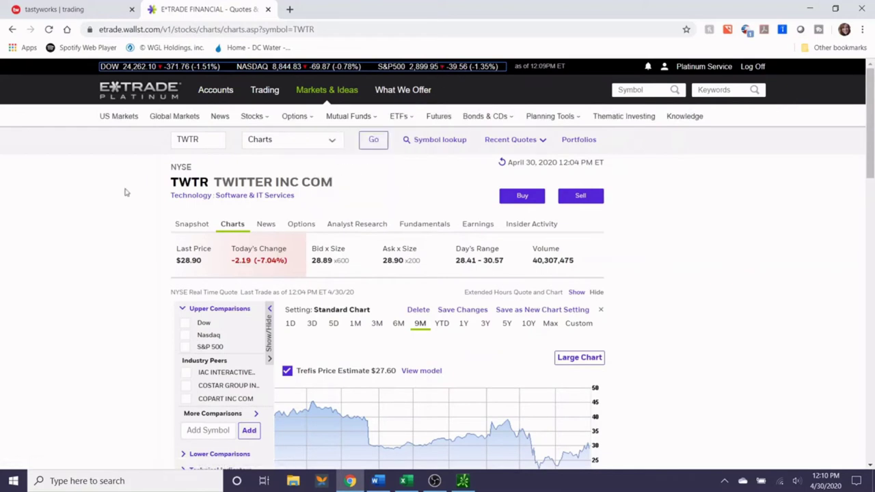
pyautogui.scroll(-1, 97, 172)
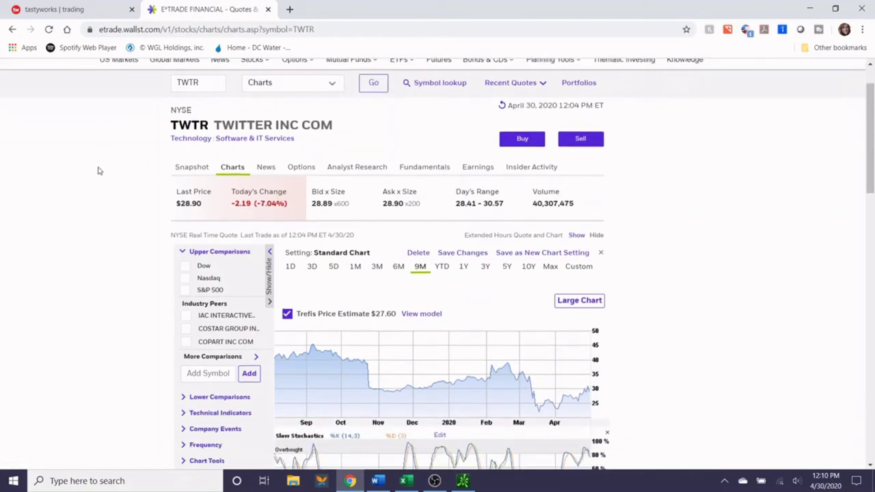
pyautogui.click(188, 169)
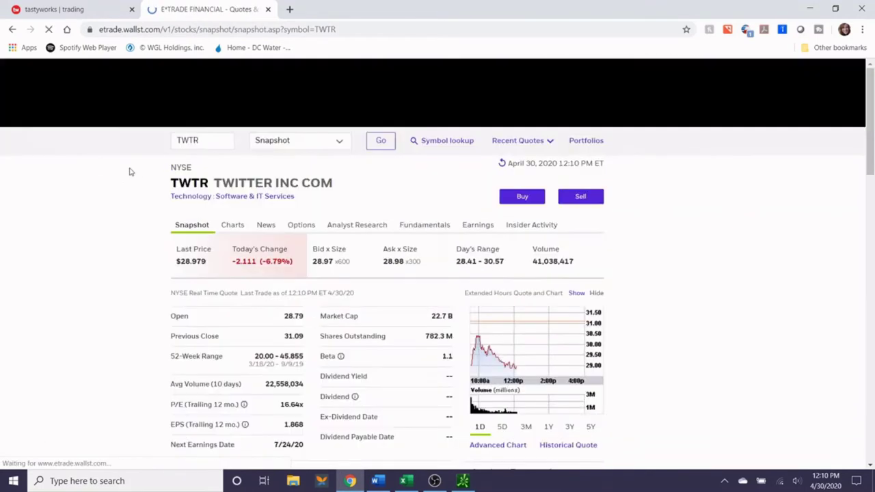
pyautogui.scroll(-3, 130, 172)
pyautogui.scroll(2, 130, 172)
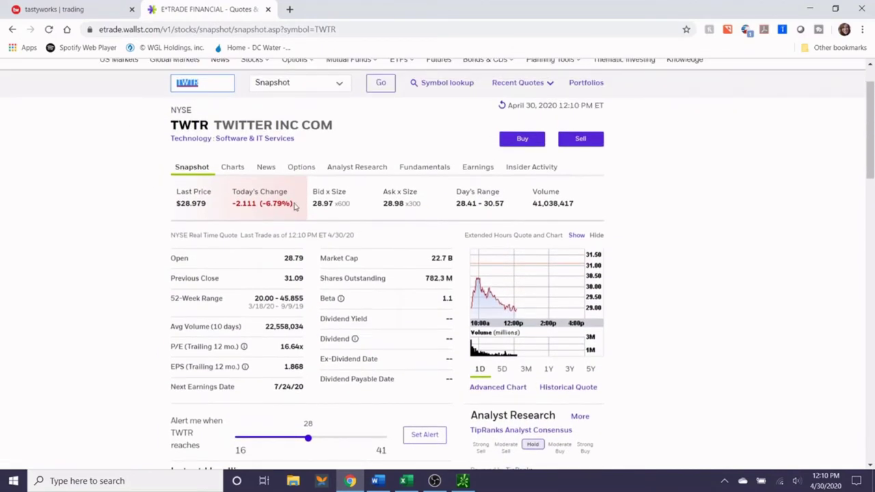
pyautogui.moveTo(299, 204); pyautogui.dragTo(173, 209)
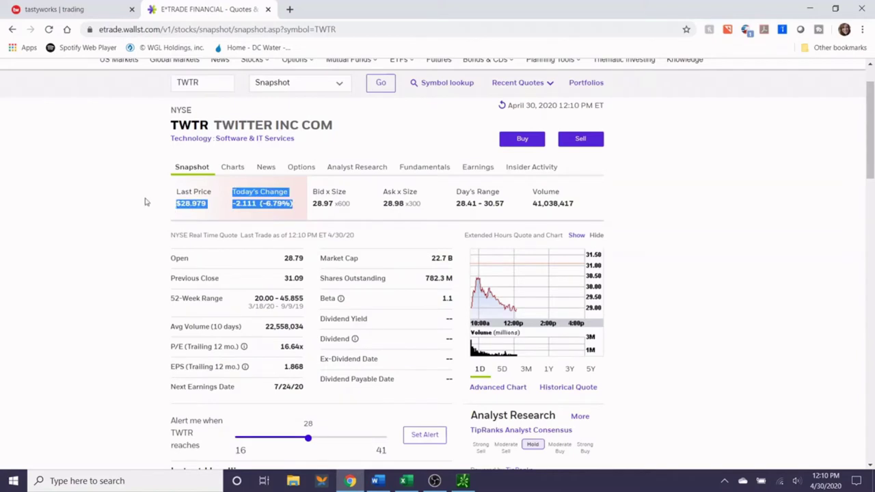
pyautogui.click(145, 200)
pyautogui.scroll(-3, 133, 194)
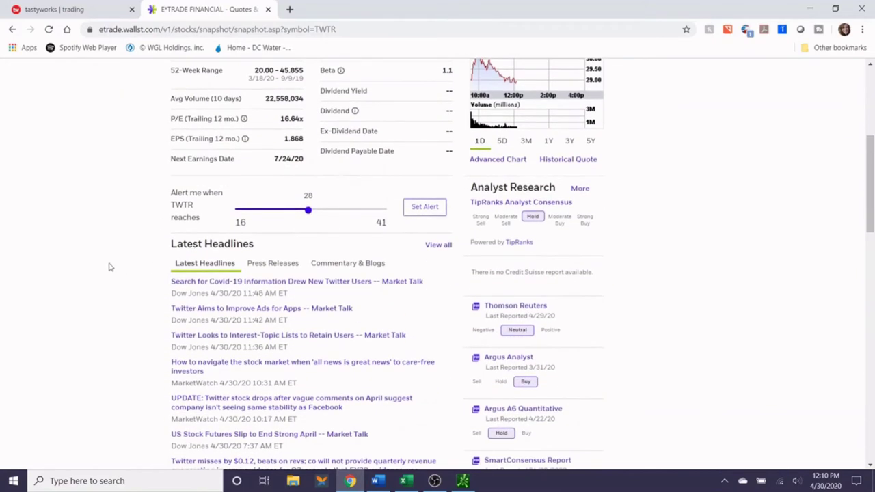
pyautogui.scroll(3, 127, 261)
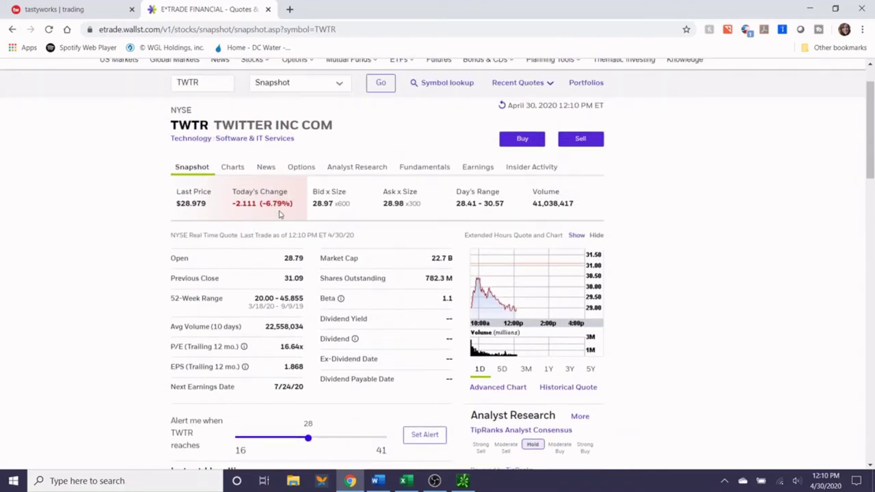
# Set the TWTR chart to a 3M range, noting today's -6.85% drop, then return to tastyworks.
pyautogui.click(230, 171)
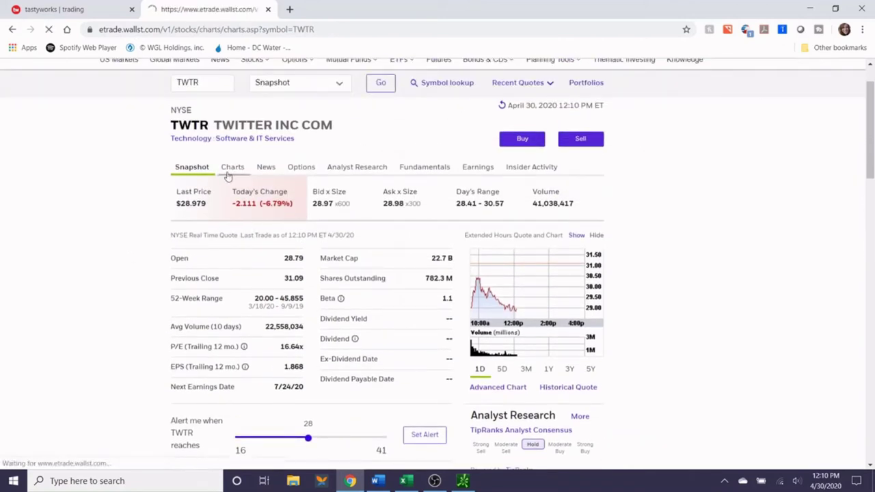
pyautogui.scroll(-2, 105, 190)
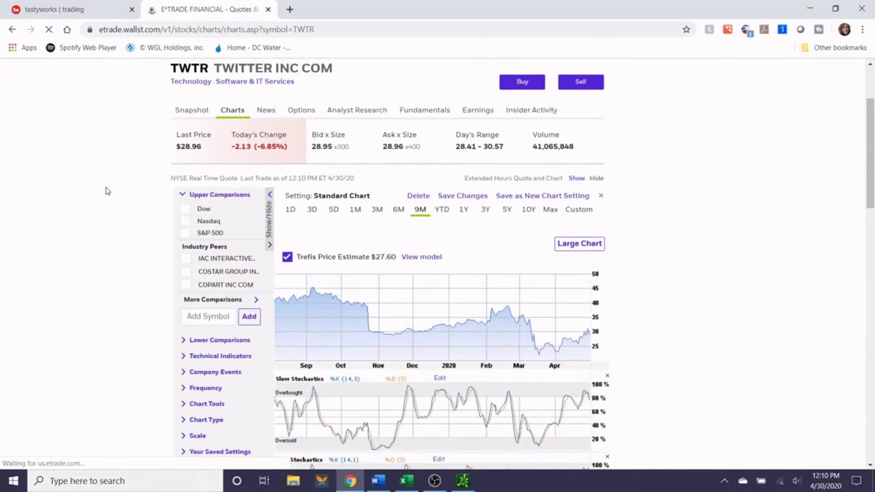
pyautogui.scroll(-1, 106, 191)
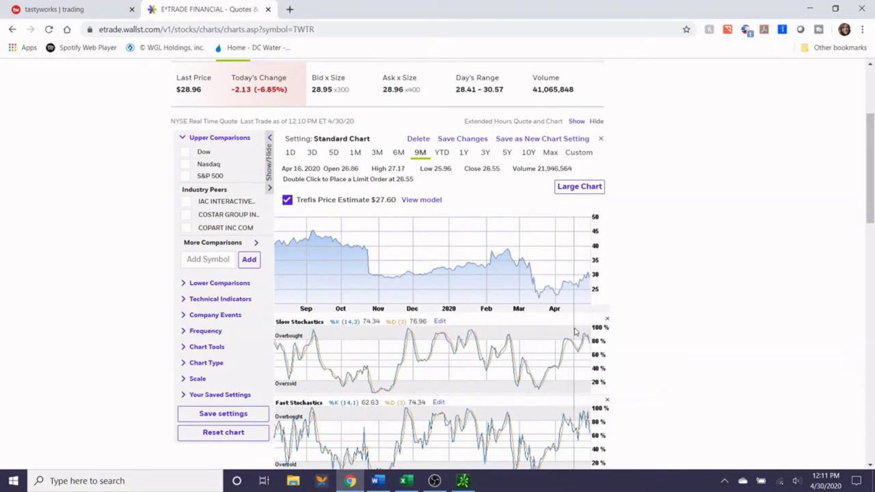
pyautogui.scroll(-1, 639, 352)
pyautogui.click(377, 96)
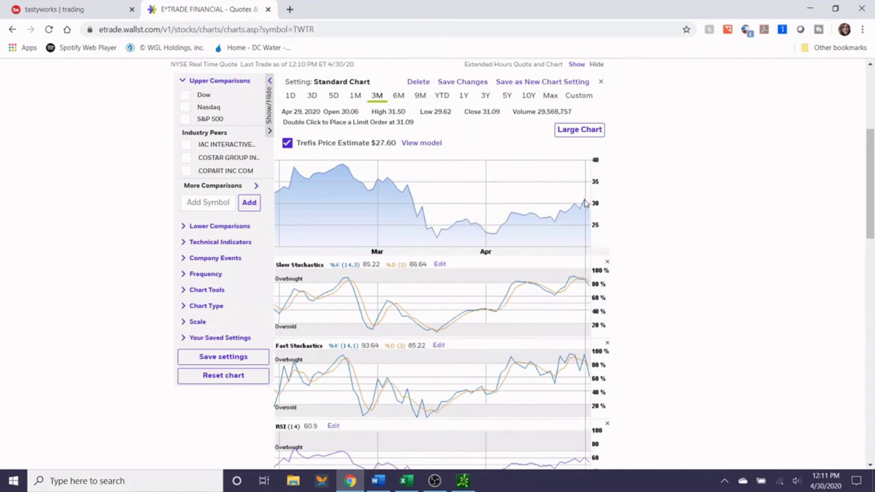
pyautogui.scroll(1, 209, 117)
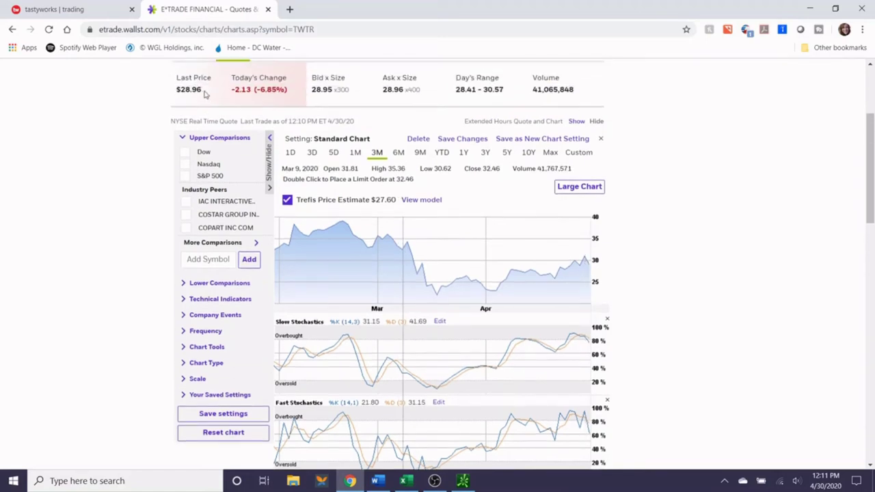
pyautogui.moveTo(255, 90); pyautogui.dragTo(288, 90)
pyautogui.scroll(-1, 606, 273)
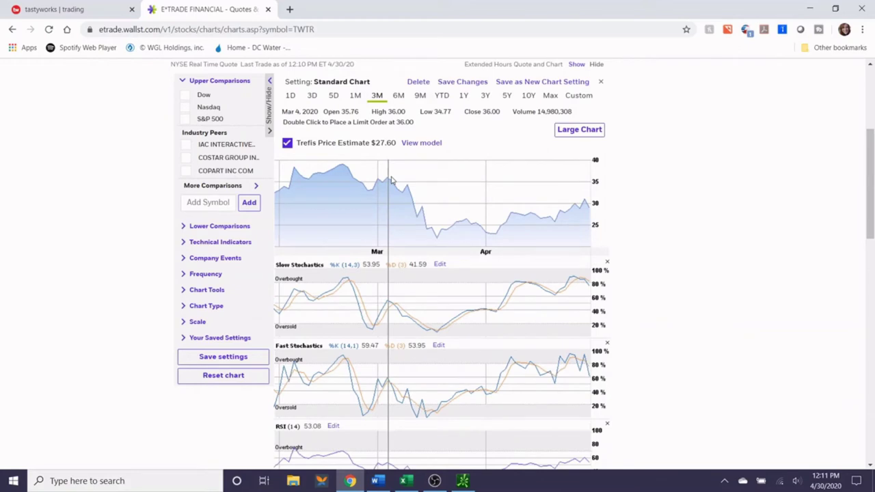
pyautogui.click(93, 4)
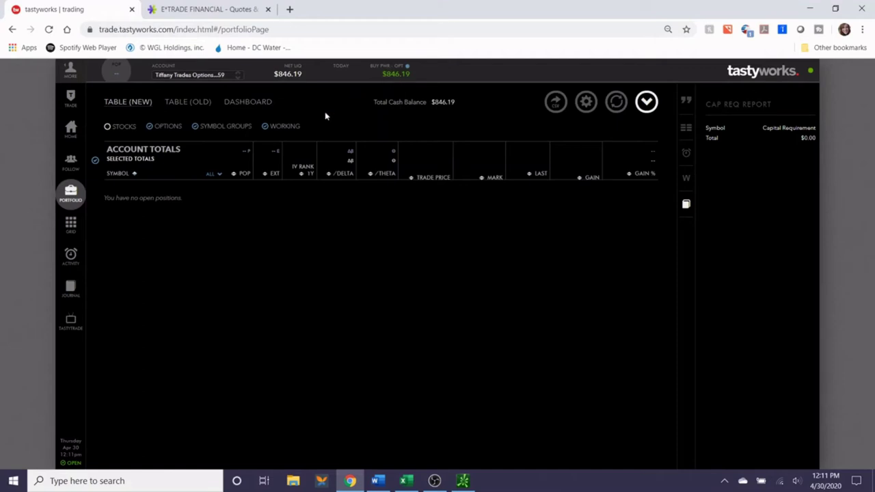
# Show the TWTR option chain as a table for the JUN 19 '20 expiration (50 days).
pyautogui.click(70, 100)
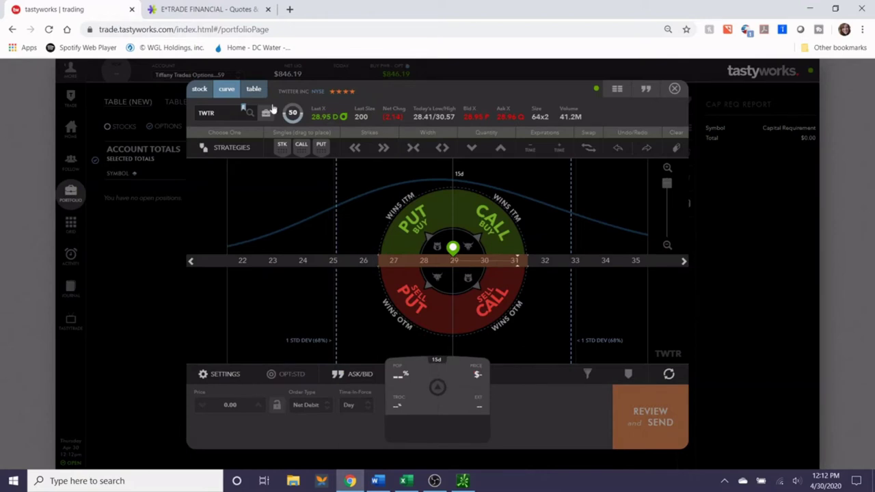
pyautogui.click(255, 93)
pyautogui.click(205, 183)
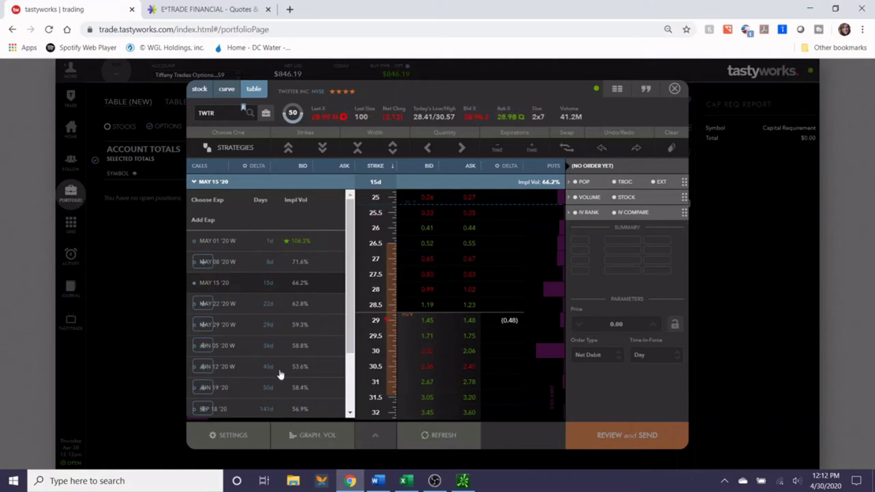
pyautogui.click(206, 369)
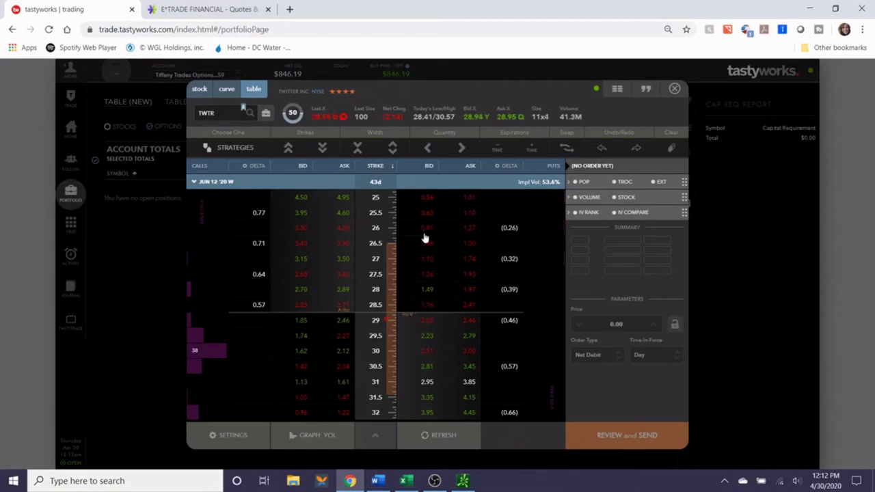
pyautogui.click(204, 185)
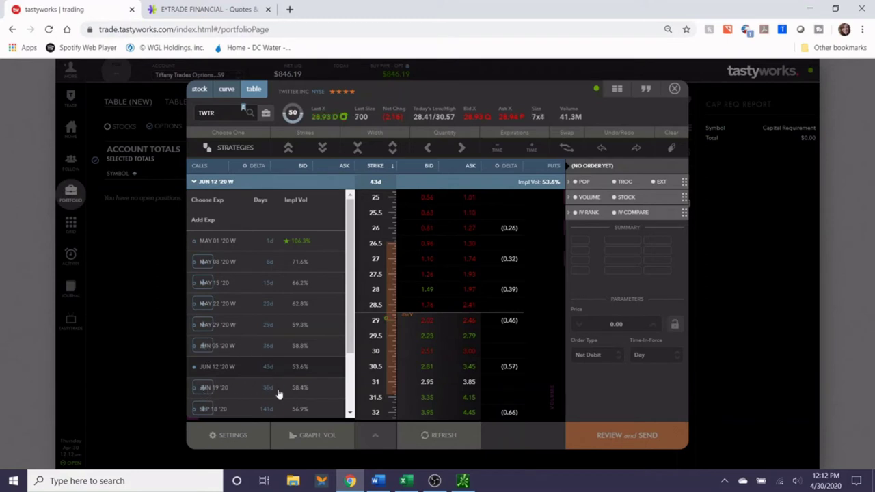
pyautogui.click(203, 390)
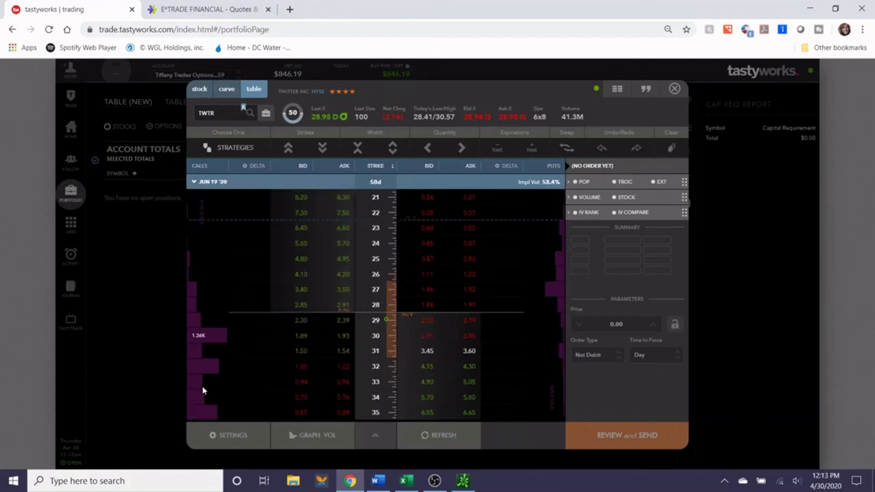
pyautogui.click(200, 14)
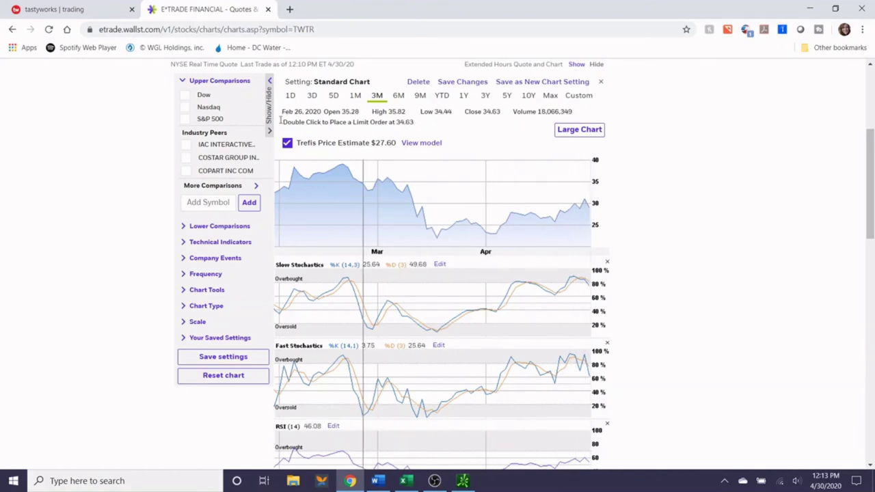
# Go back to the tastyworks TWTR JUN 19 '20 option chain table.
pyautogui.click(98, 5)
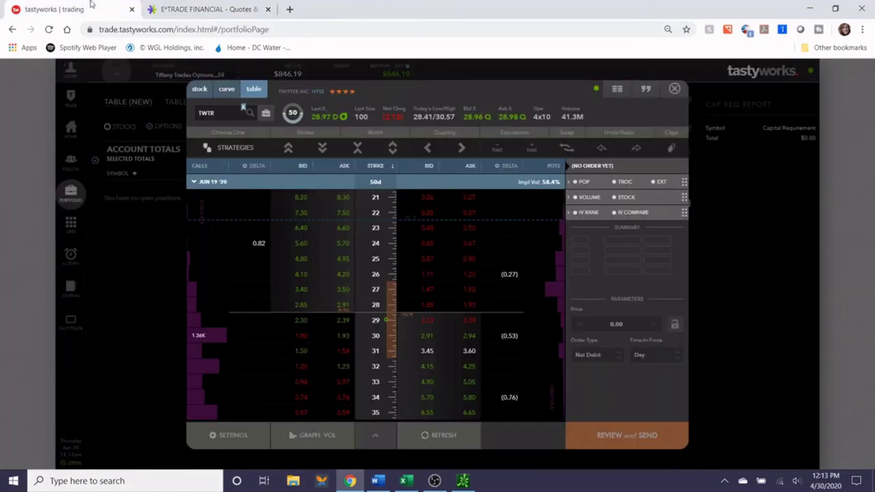
# Stage a one-lot TWTR JUN 19 sell-27/buy-23 put vertical at a 1.00 net credit.
pyautogui.click(426, 260)
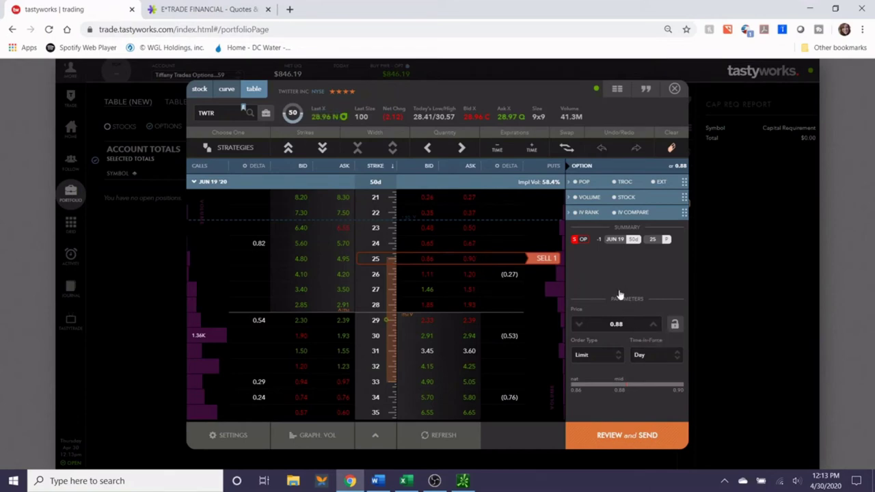
pyautogui.click(322, 149)
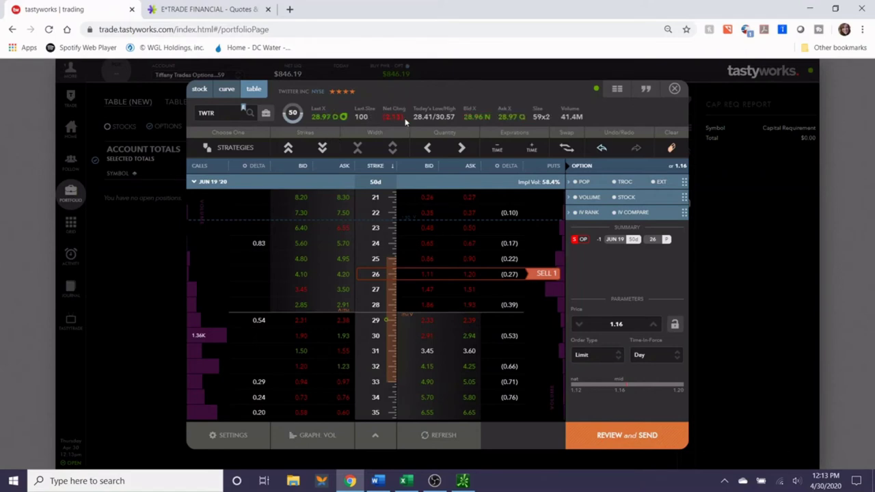
pyautogui.click(322, 153)
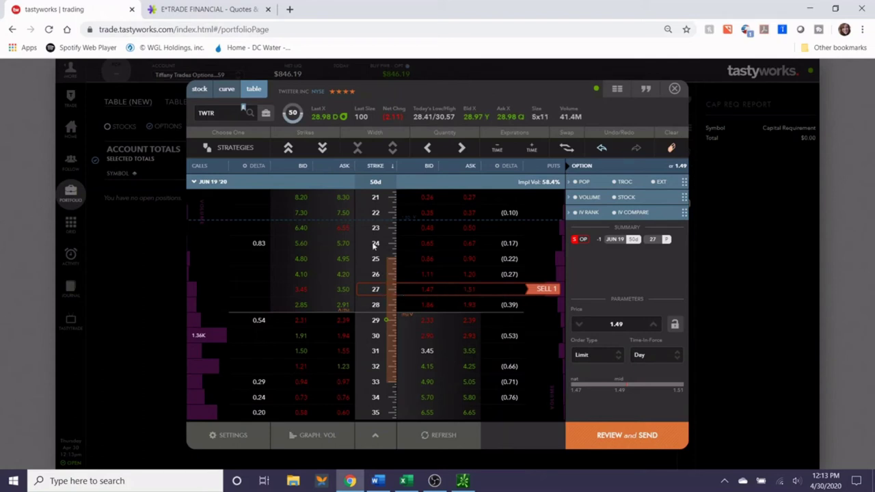
pyautogui.click(468, 245)
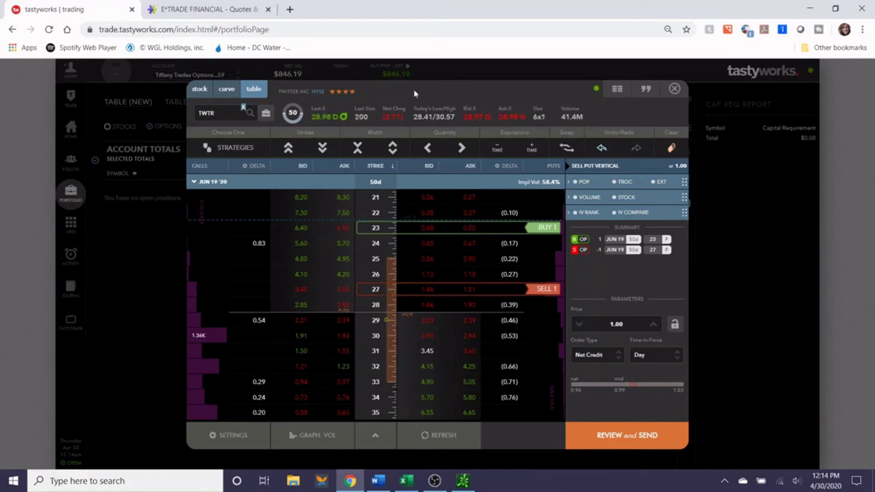
# Review the 27/23 put vertical's $302.29 buying power reduction, then return to editing the order.
pyautogui.click(613, 435)
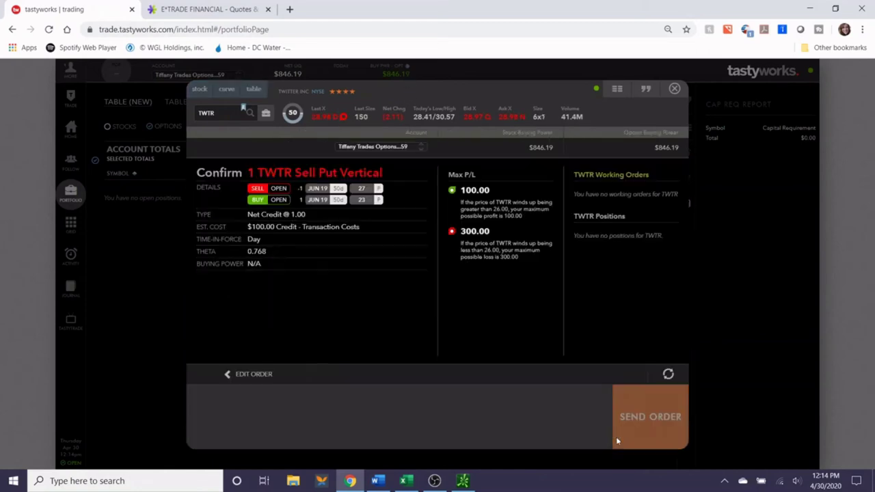
pyautogui.moveTo(317, 265); pyautogui.dragTo(288, 264)
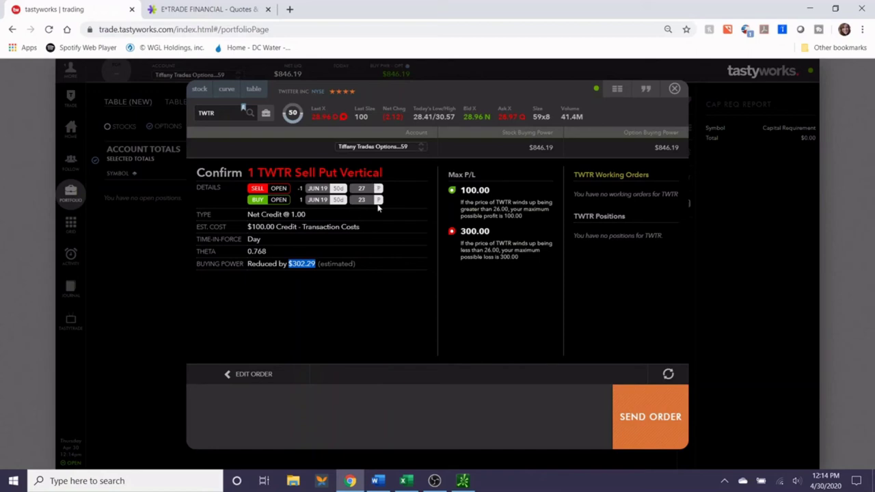
pyautogui.click(244, 376)
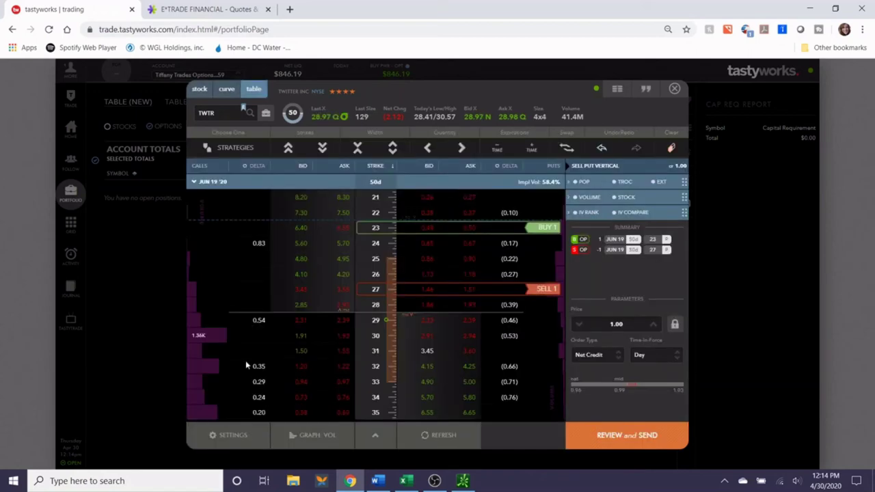
# In the curve view, shift the TWTR put vertical legs to the 25/28 strikes on June 12 expiry.
pyautogui.click(226, 89)
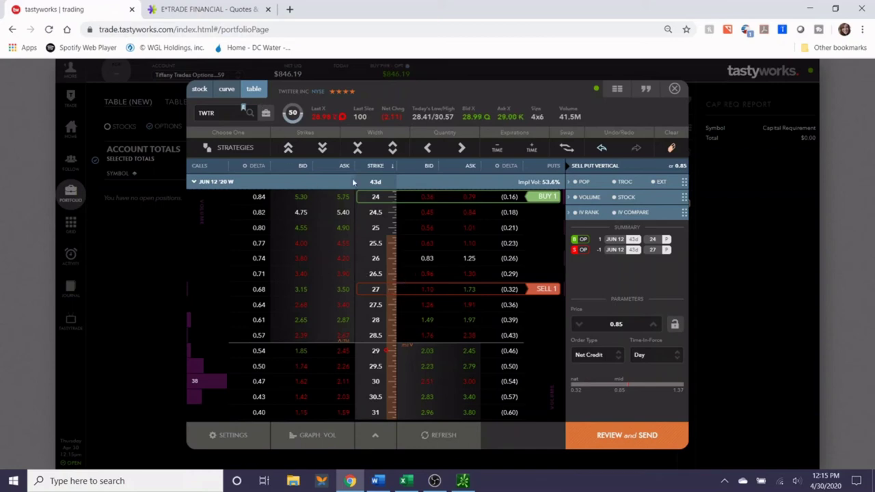
pyautogui.click(322, 149)
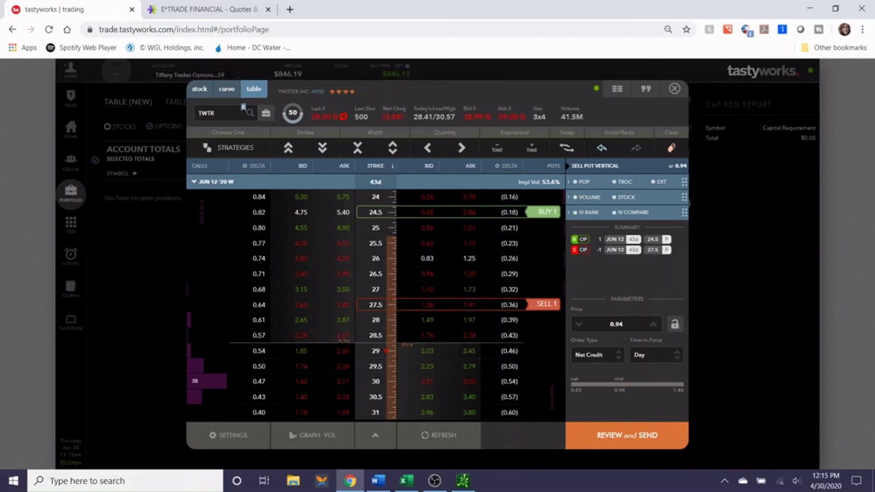
pyautogui.click(322, 149)
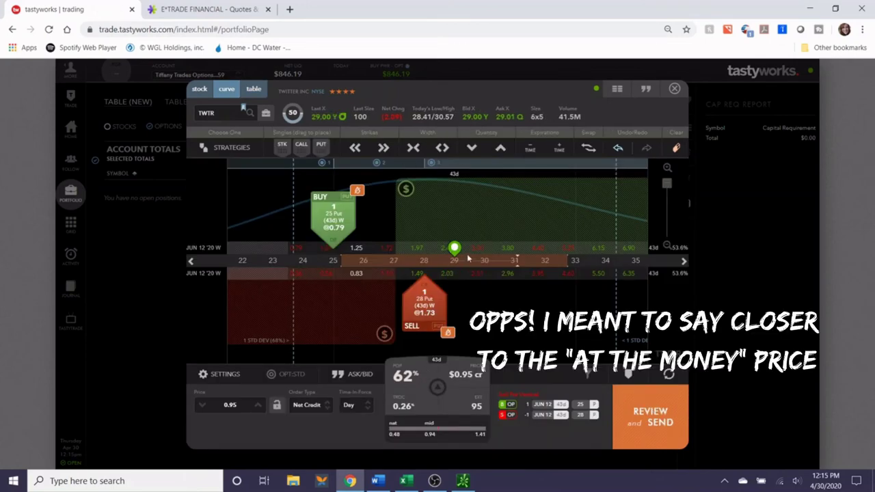
# Return the strikes to 25/28 and move the spread out to the June 19 expiration in the table view.
pyautogui.click(355, 148)
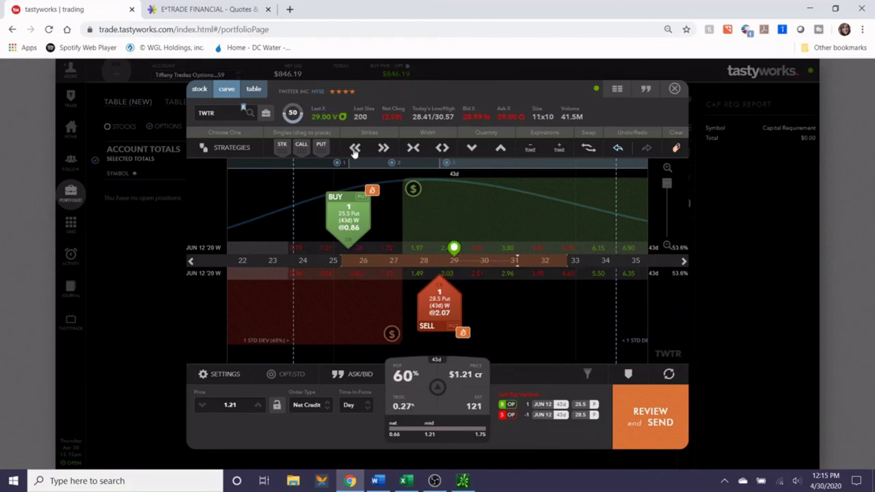
pyautogui.click(355, 149)
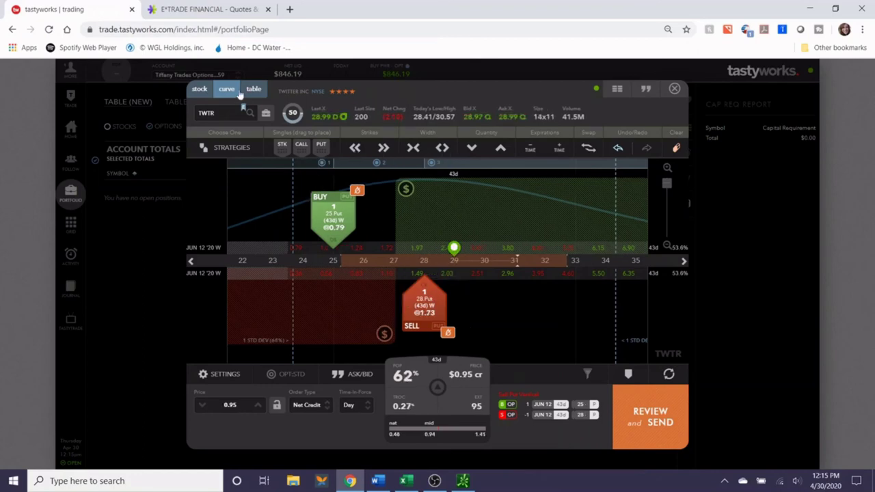
pyautogui.click(255, 90)
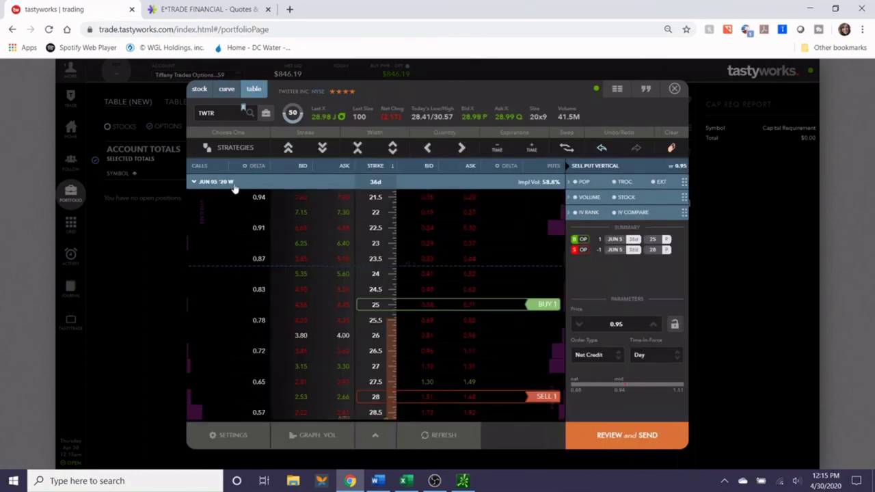
pyautogui.click(531, 148)
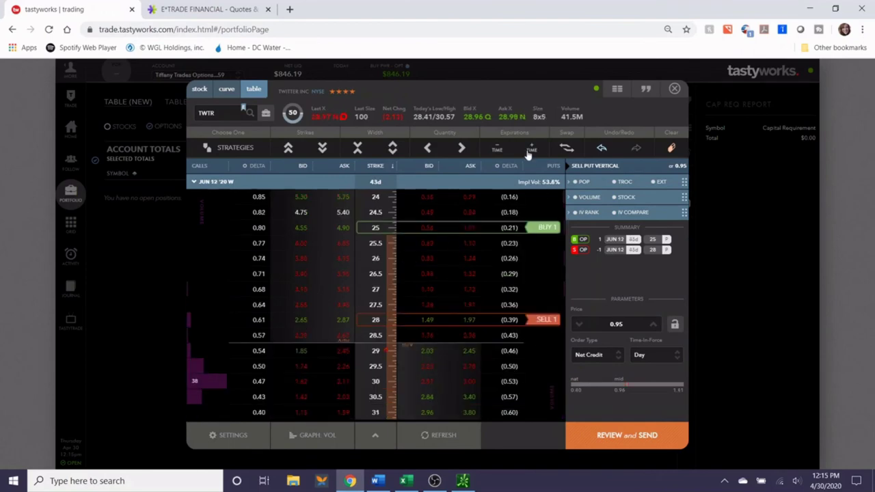
pyautogui.click(532, 148)
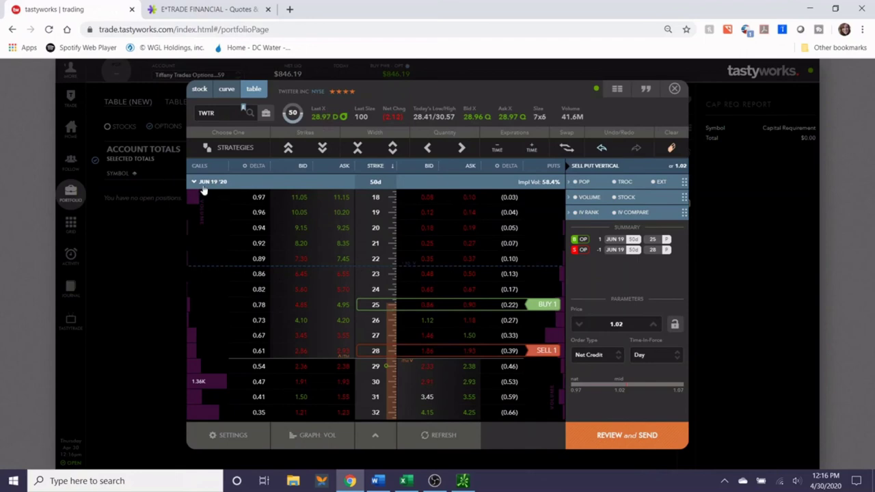
# Compare June 12 and June 5 in the curve view, then settle on June 19 at a $1.01 credit.
pyautogui.click(227, 90)
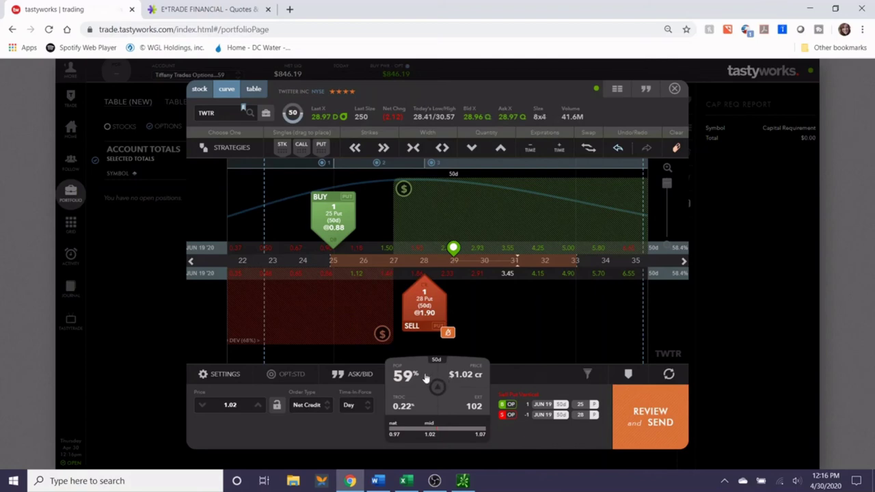
pyautogui.click(530, 148)
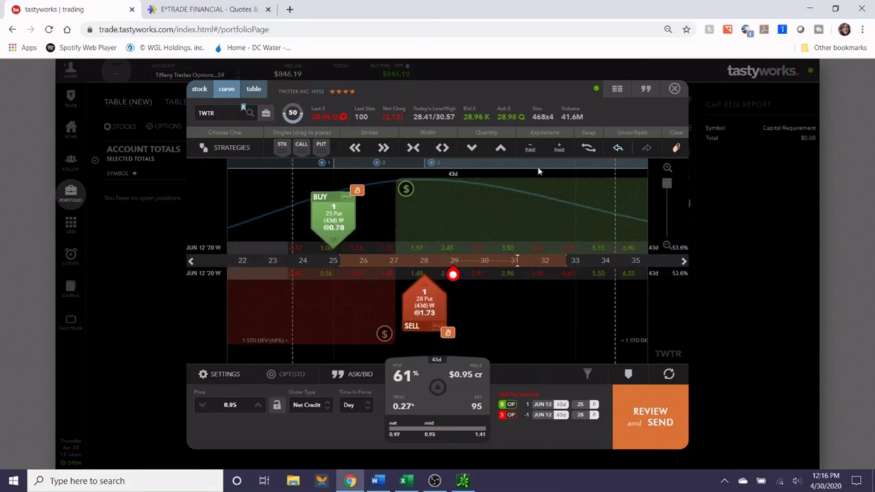
pyautogui.click(529, 149)
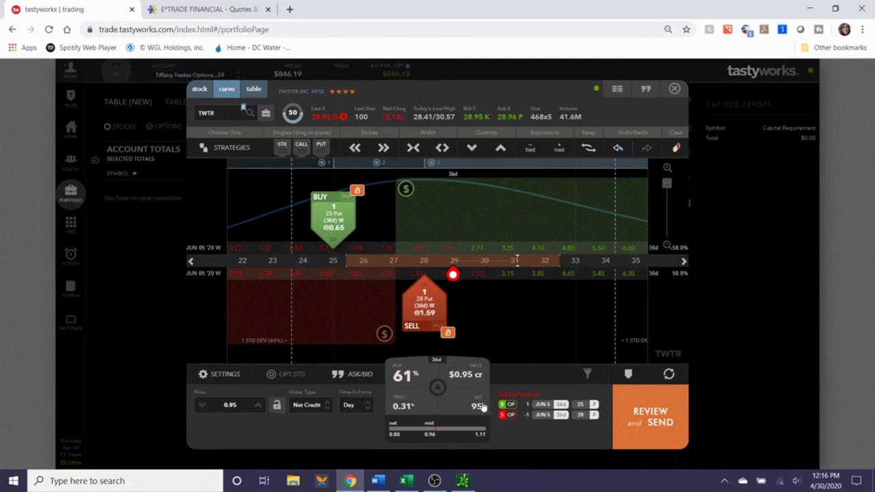
pyautogui.click(559, 148)
pyautogui.click(560, 148)
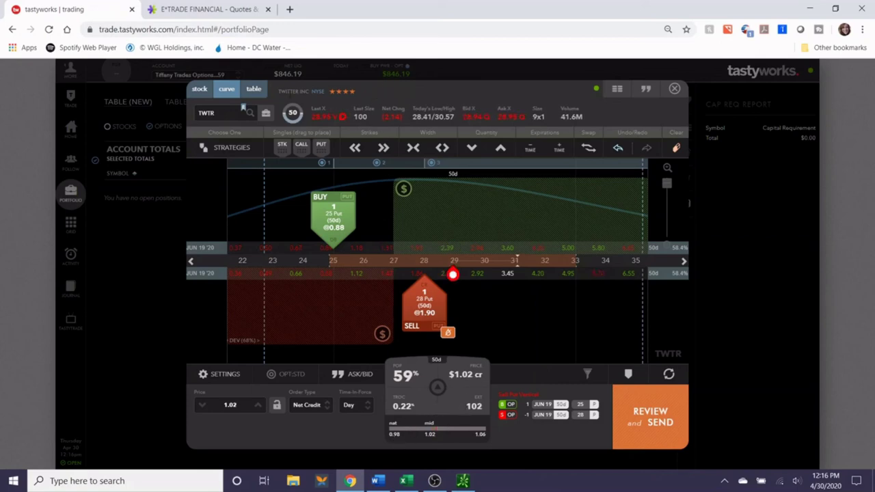
pyautogui.click(254, 90)
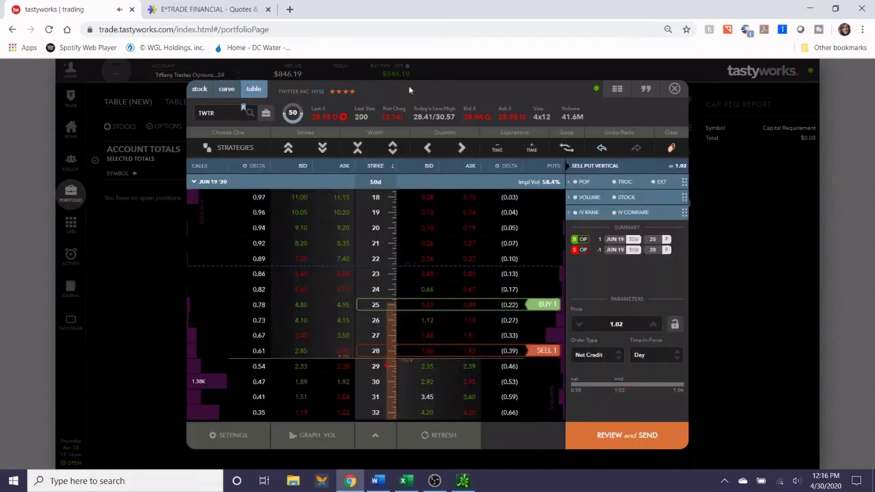
pyautogui.click(226, 89)
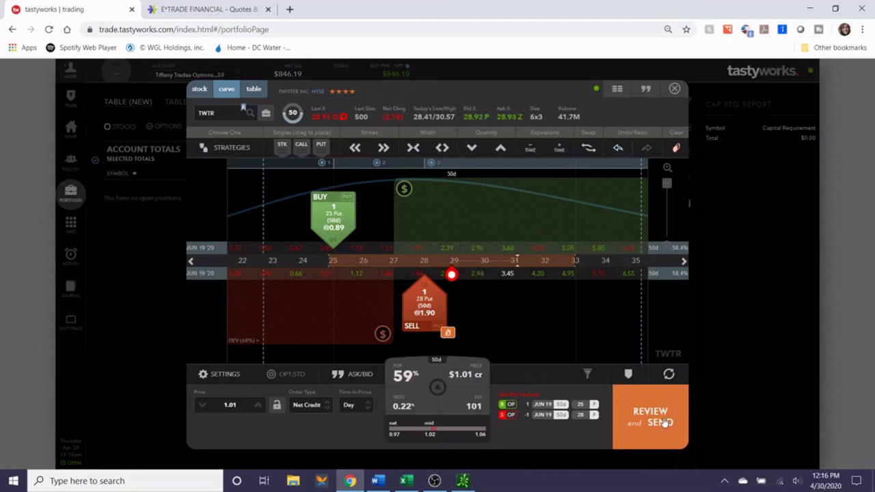
# Review the TWTR 28/25 June 19 put spread order, checking buying power, and send it.
pyautogui.click(639, 420)
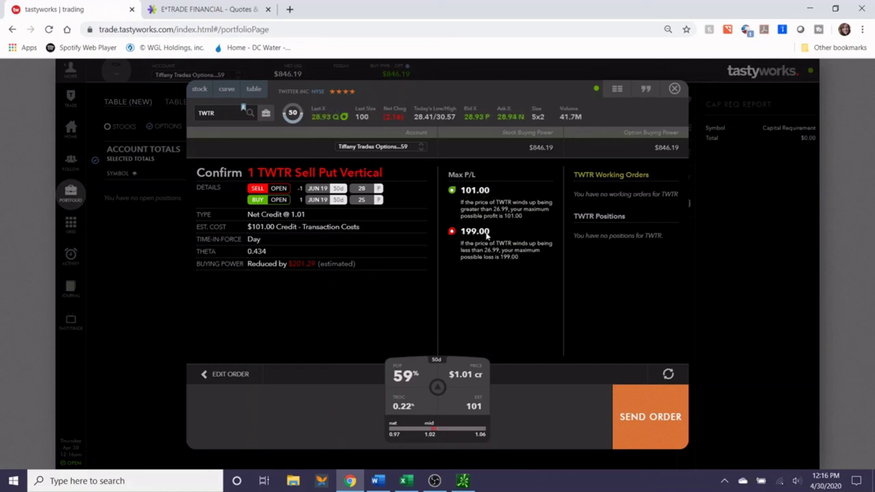
pyautogui.moveTo(316, 264); pyautogui.dragTo(290, 264)
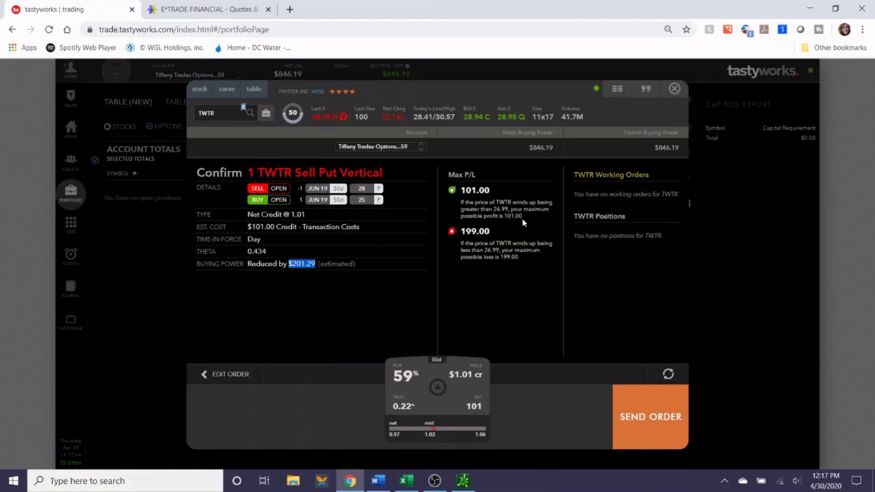
pyautogui.click(630, 406)
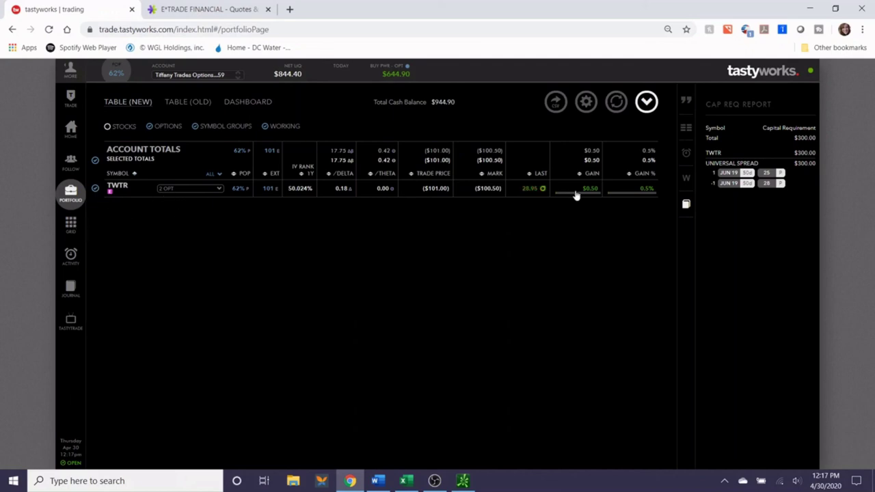
# Inspect the TWTR position's two put legs and their fills in the History tab, then bring Excel forward.
pyautogui.click(187, 191)
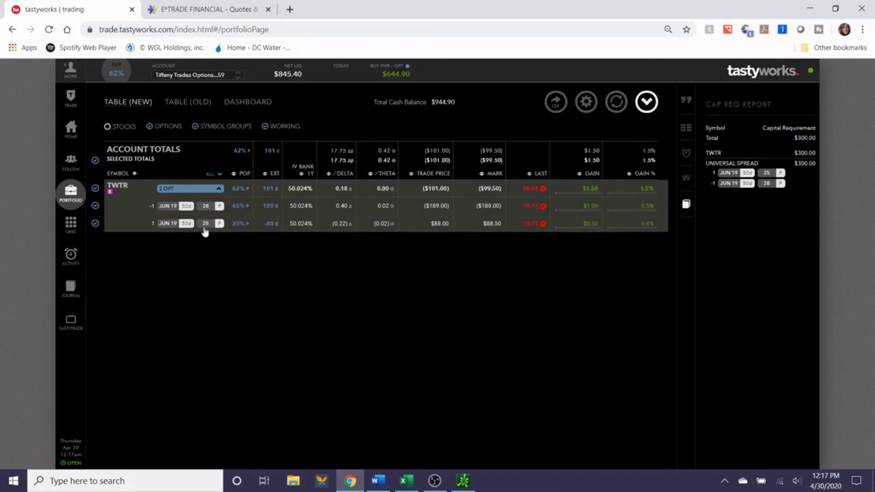
pyautogui.click(68, 265)
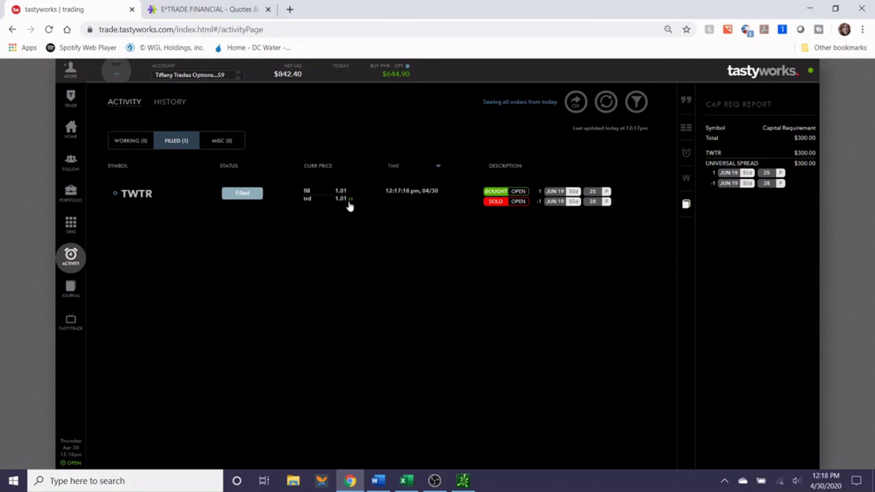
pyautogui.click(169, 102)
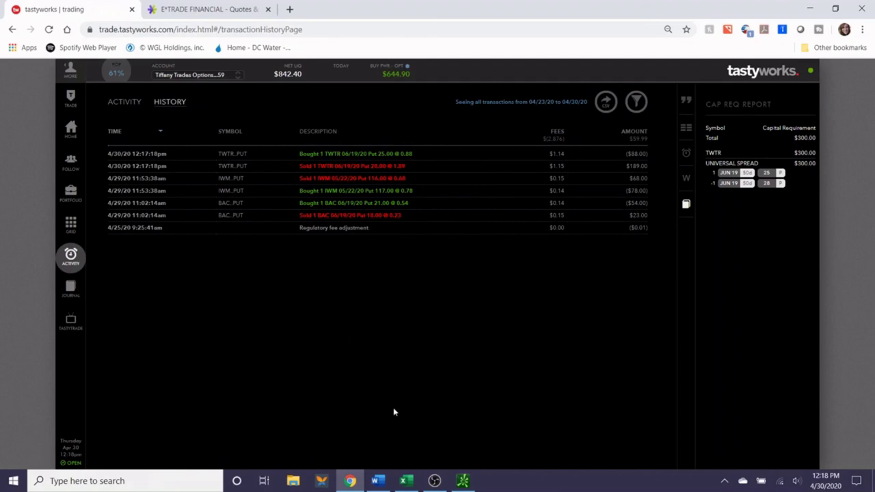
pyautogui.click(407, 479)
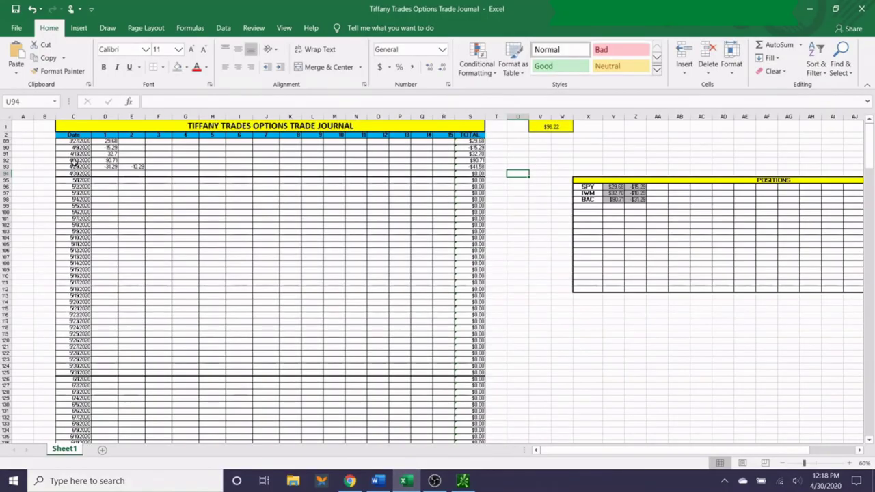
# Enter today's result of 98.71 in cell D94.
pyautogui.click(101, 174)
pyautogui.write('9')
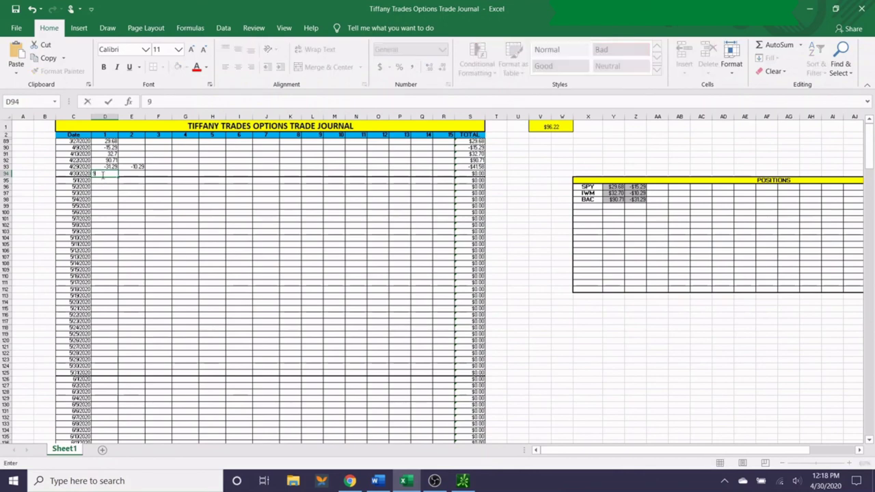
pyautogui.write('8.71')
pyautogui.press('Return')
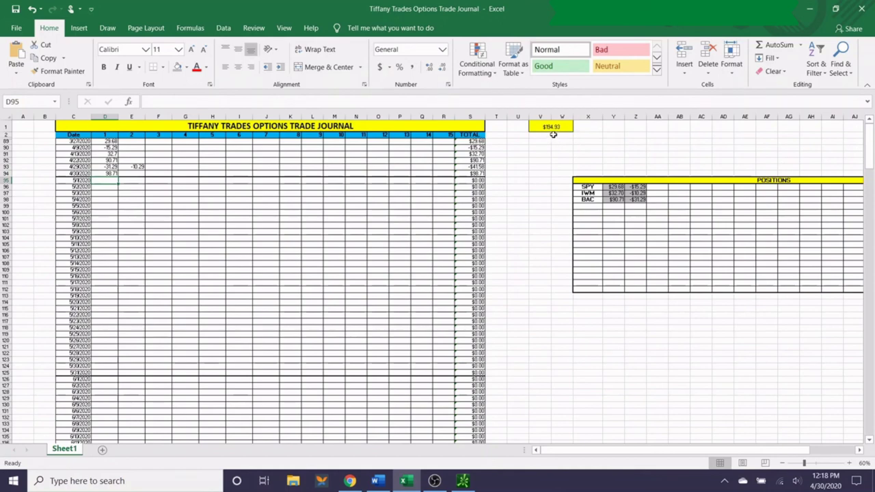
# Add a TWTR row to the positions table with value 98.71.
pyautogui.click(586, 206)
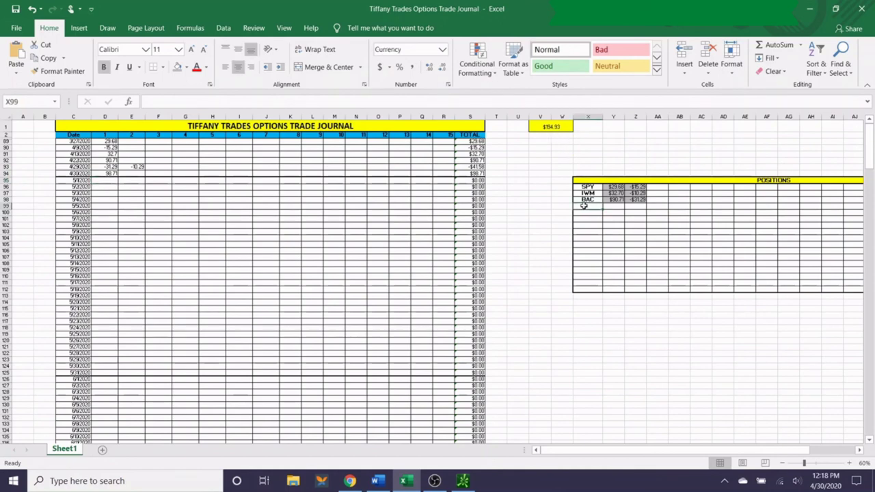
pyautogui.write('TWTR')
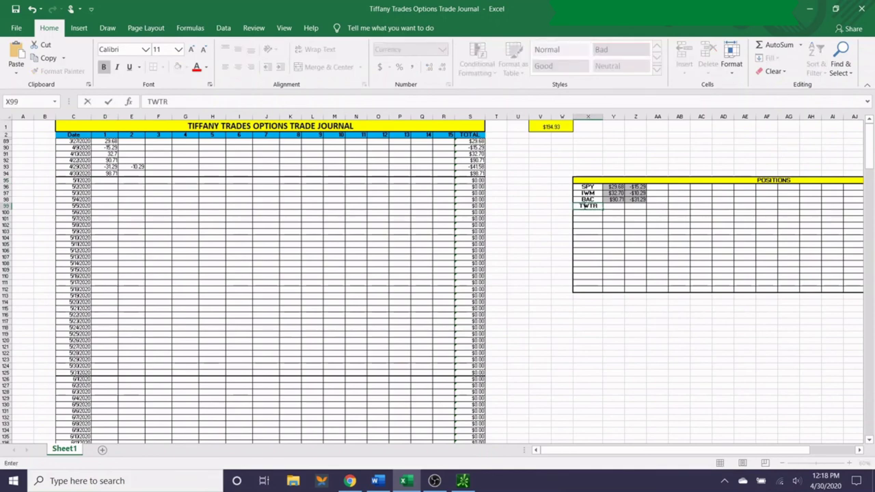
pyautogui.press('Tab')
pyautogui.write('98')
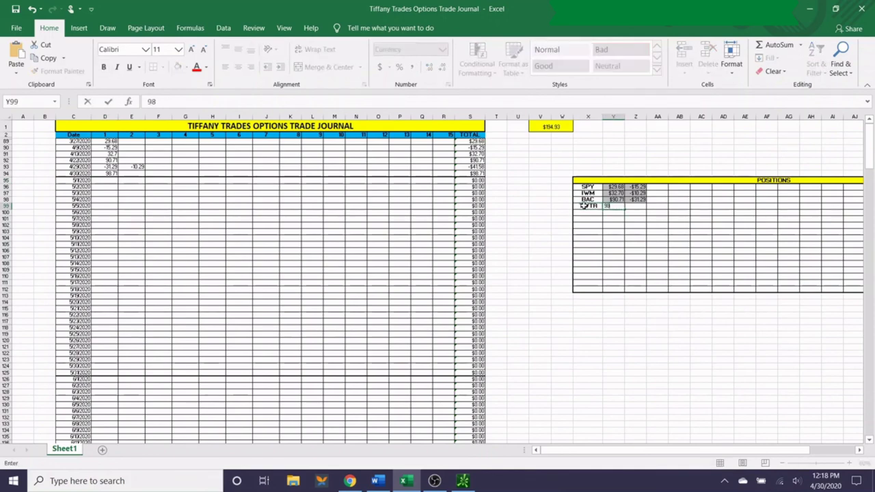
pyautogui.write('.71')
pyautogui.hotkey('alt', 'Tab')
pyautogui.click(70, 192)
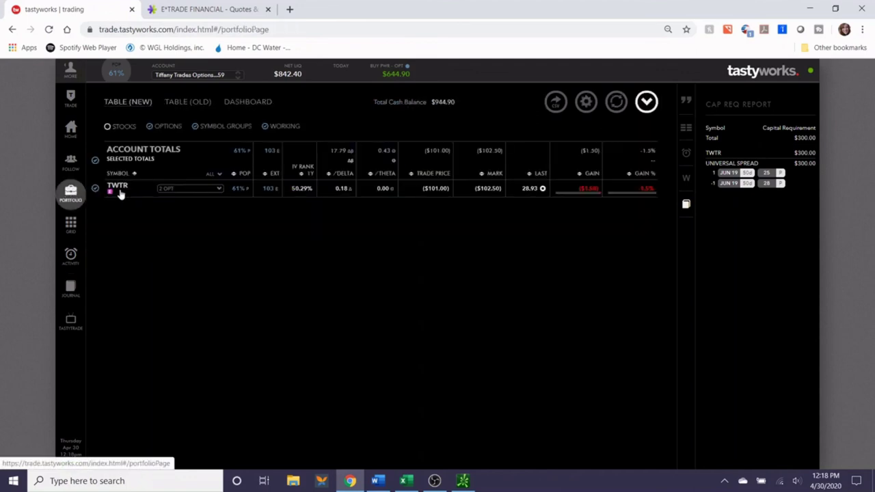